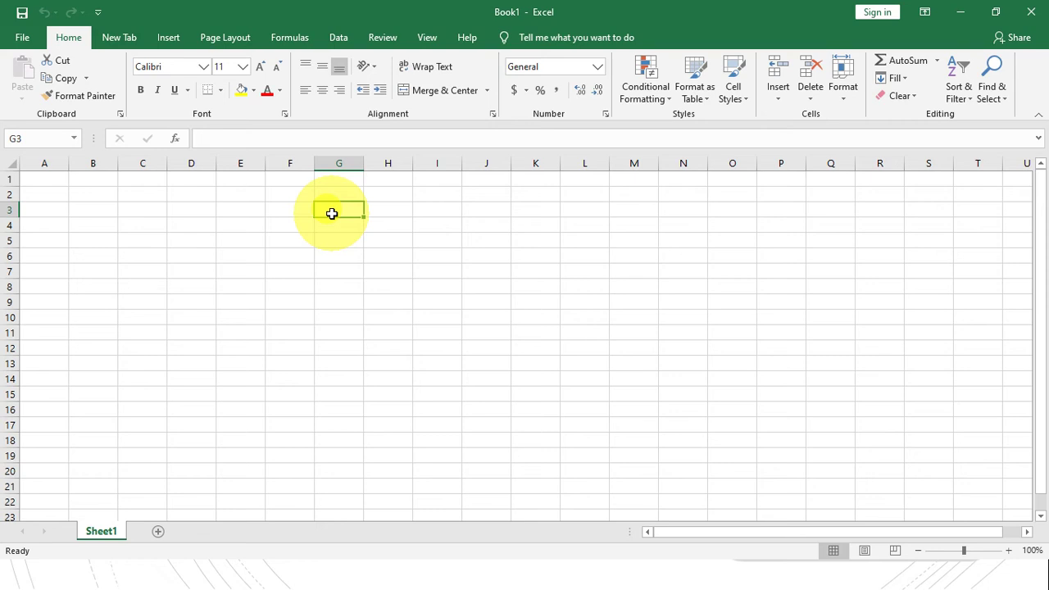
Enter the heading Marks in G3 and the marks 90, 45, 32, 45, 65, 67, 77, 90, 12 and 34 in G4:G13.
type("Ag")
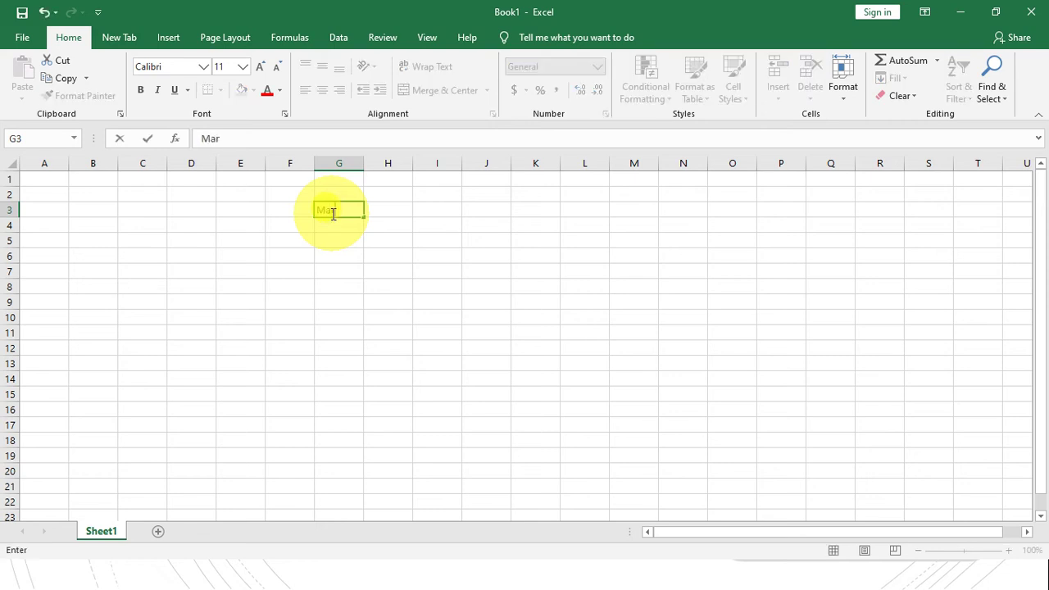
key("Return")
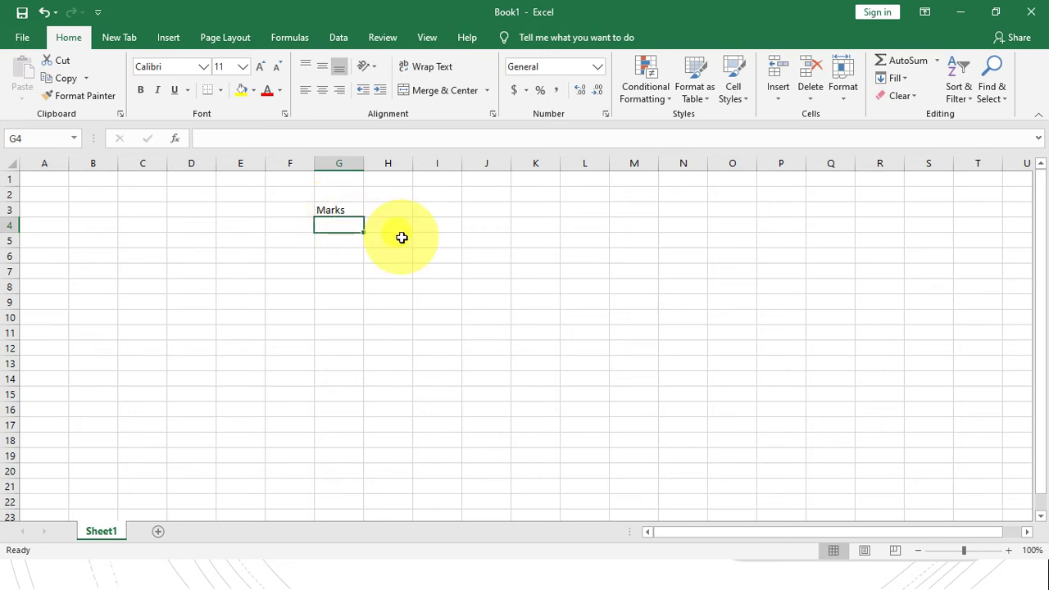
type("90")
key("Return")
type("45")
key("Return")
type("32")
key("Return")
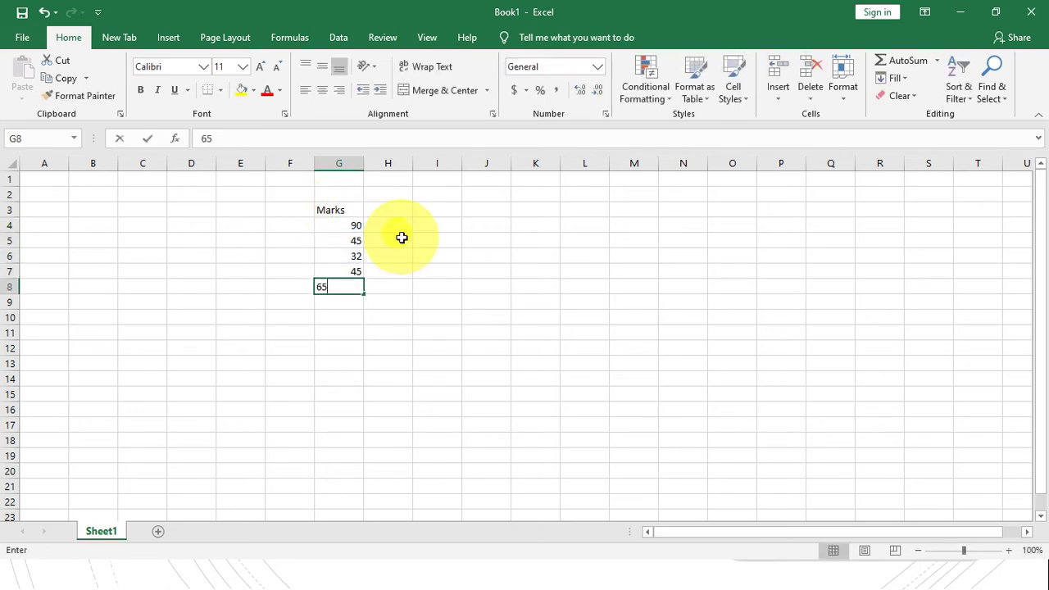
type("77")
key("Return")
type("90")
key("Return")
type("12")
key("Return")
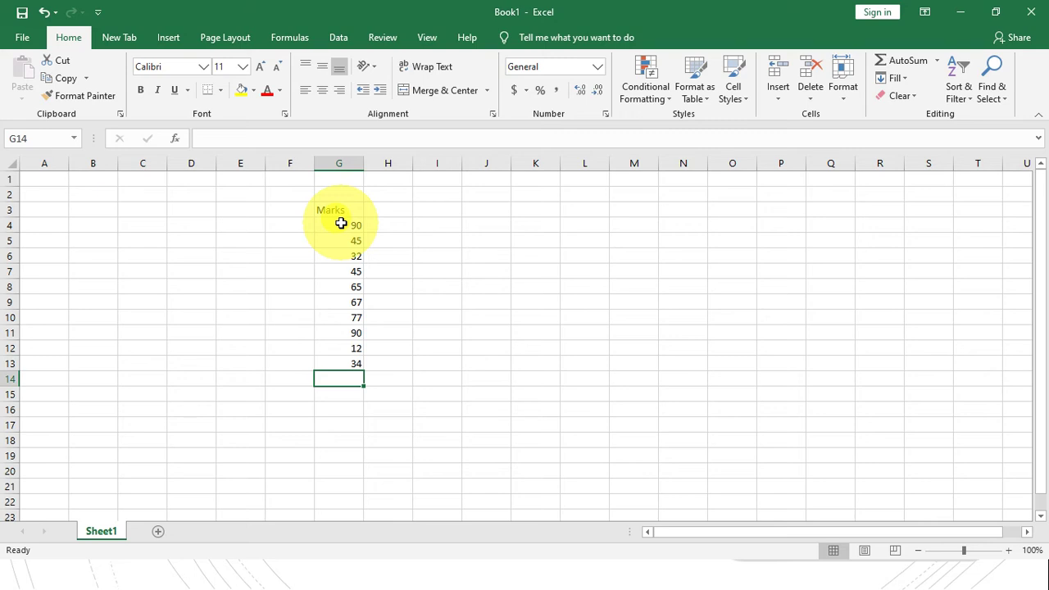
Set up a Greater Than highlighting rule for the marks in G4:G13 with a threshold of 74.
left_click_drag(338, 241, 336, 369)
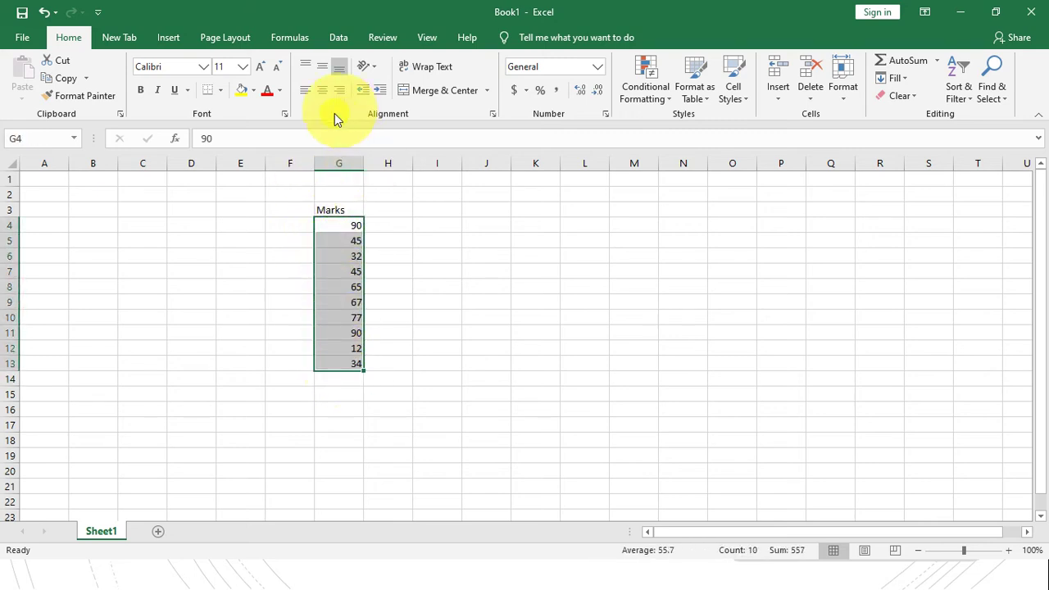
left_click(670, 96)
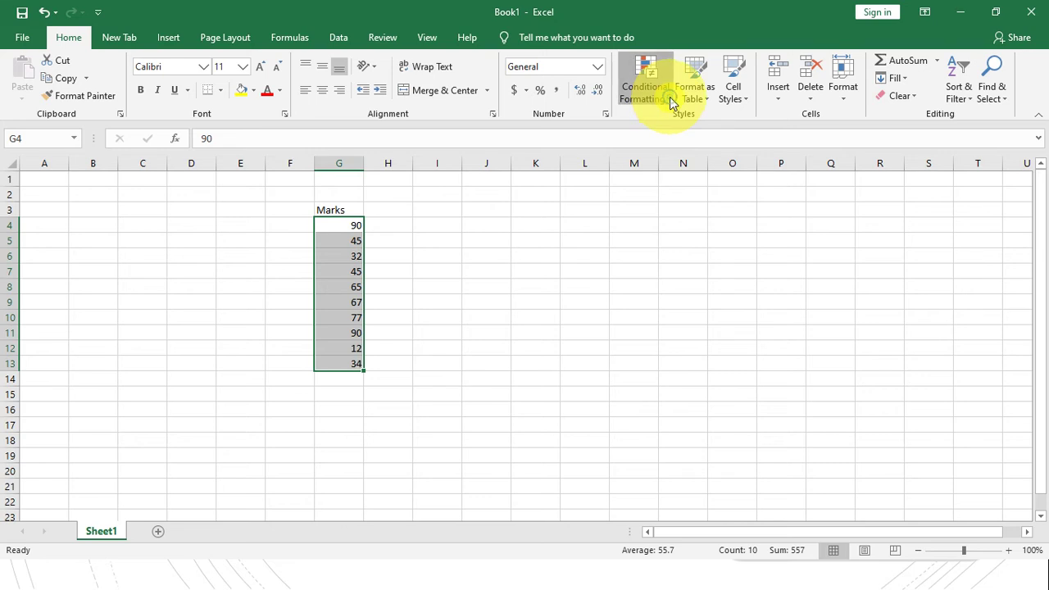
mouse_move(680, 137)
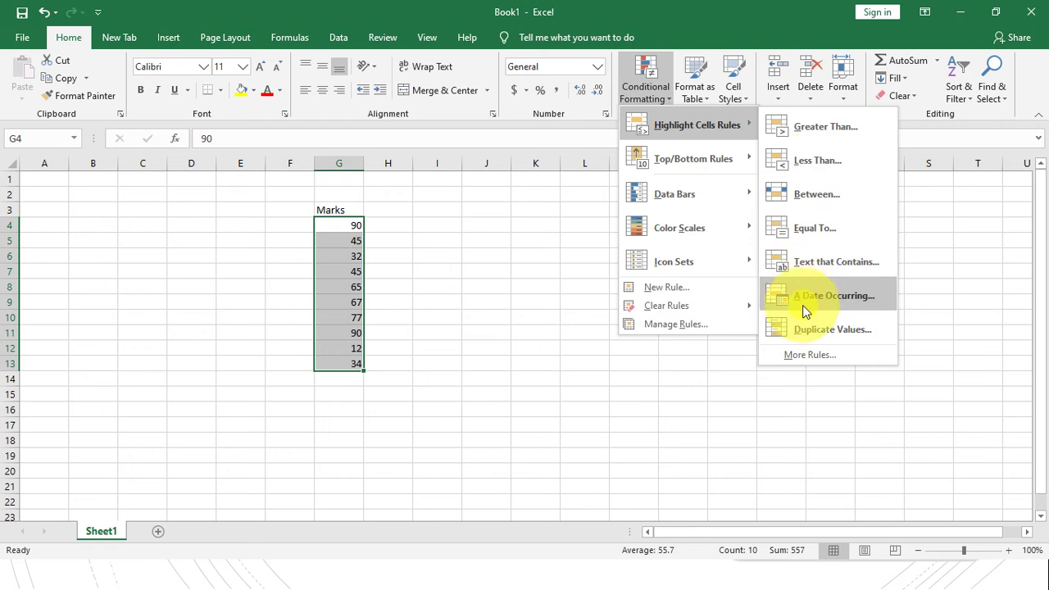
left_click(822, 127)
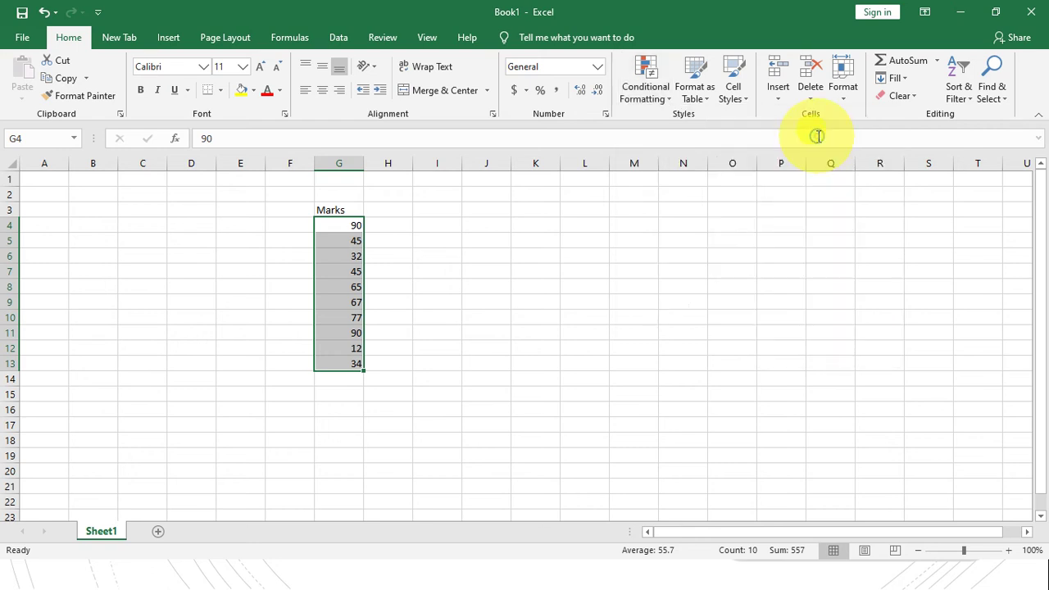
left_click_drag(426, 190, 598, 204)
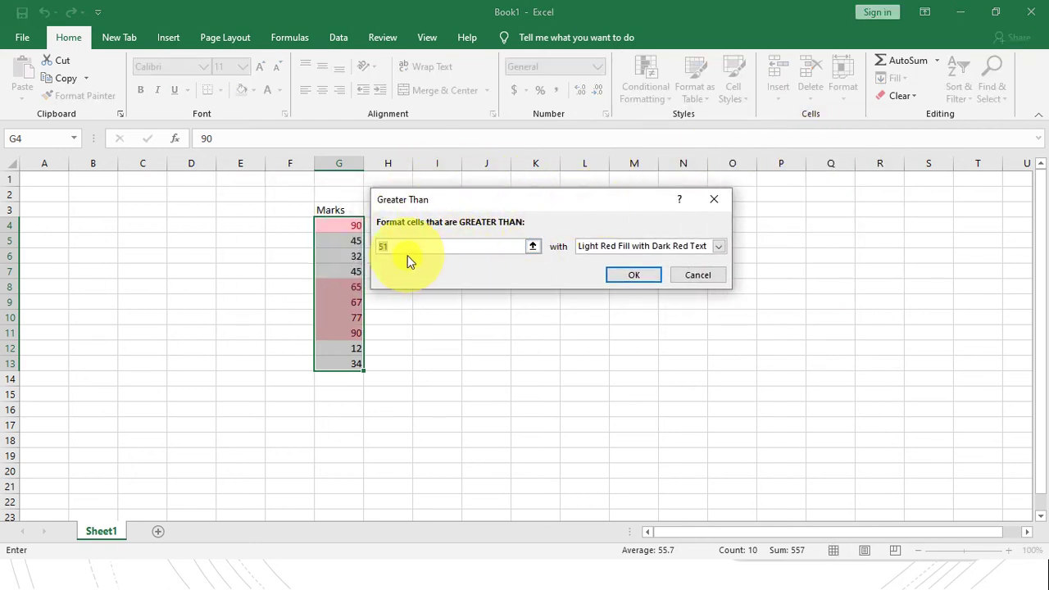
type("74")
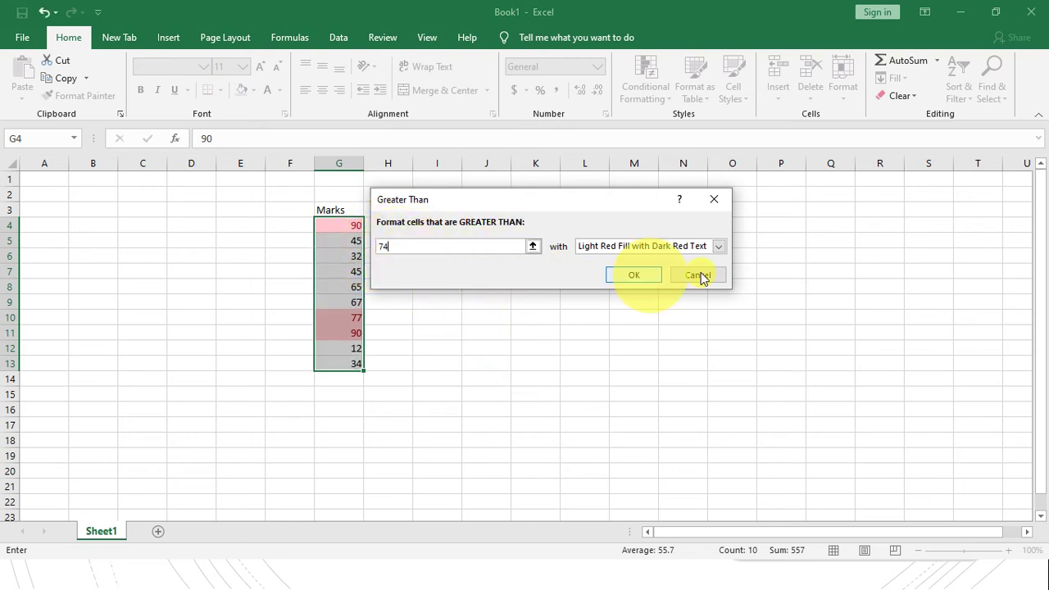
left_click(719, 245)
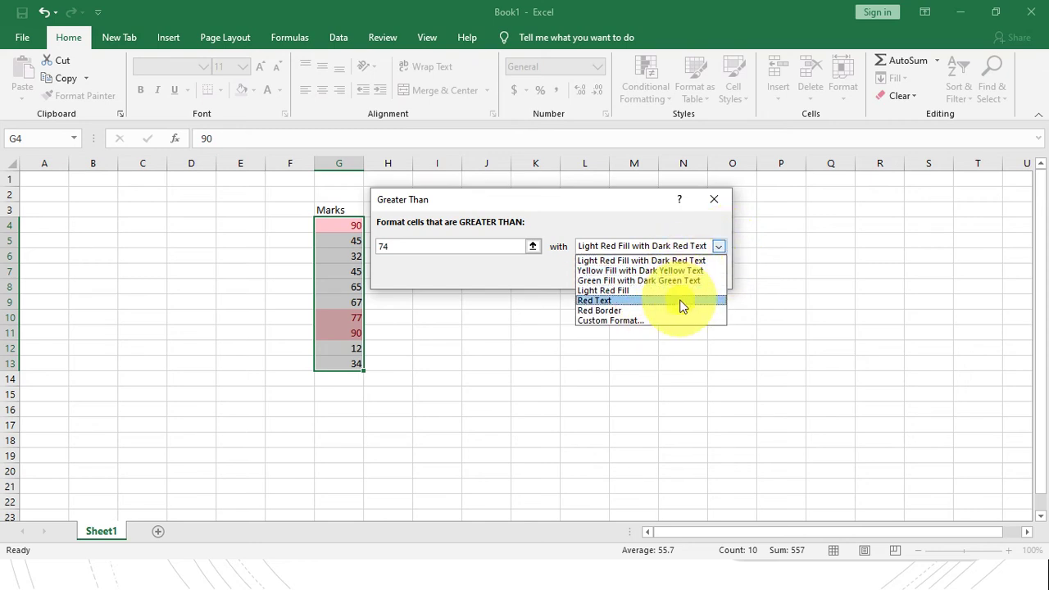
left_click(649, 321)
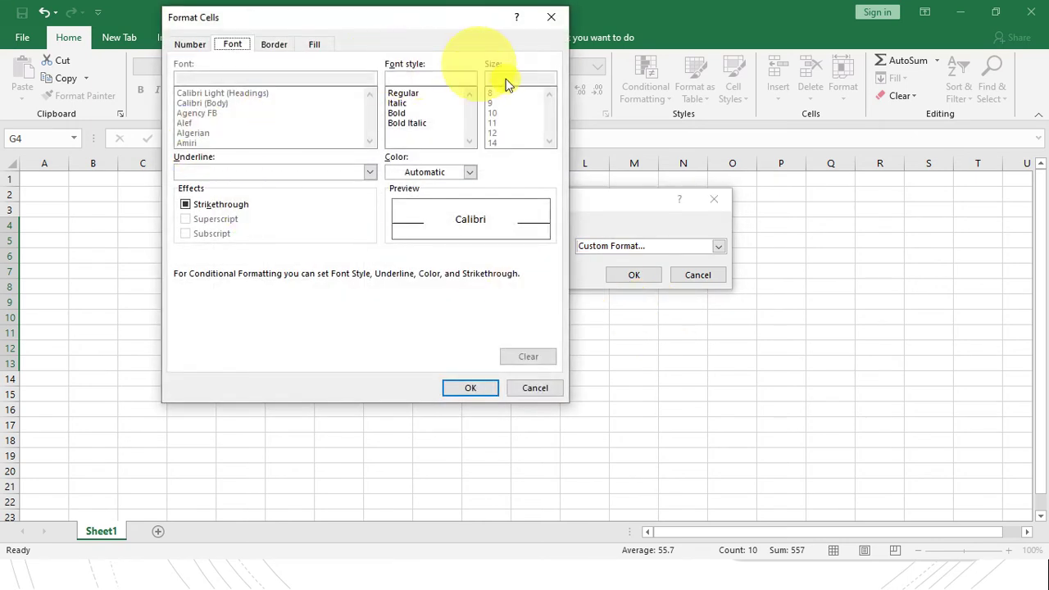
left_click(535, 387)
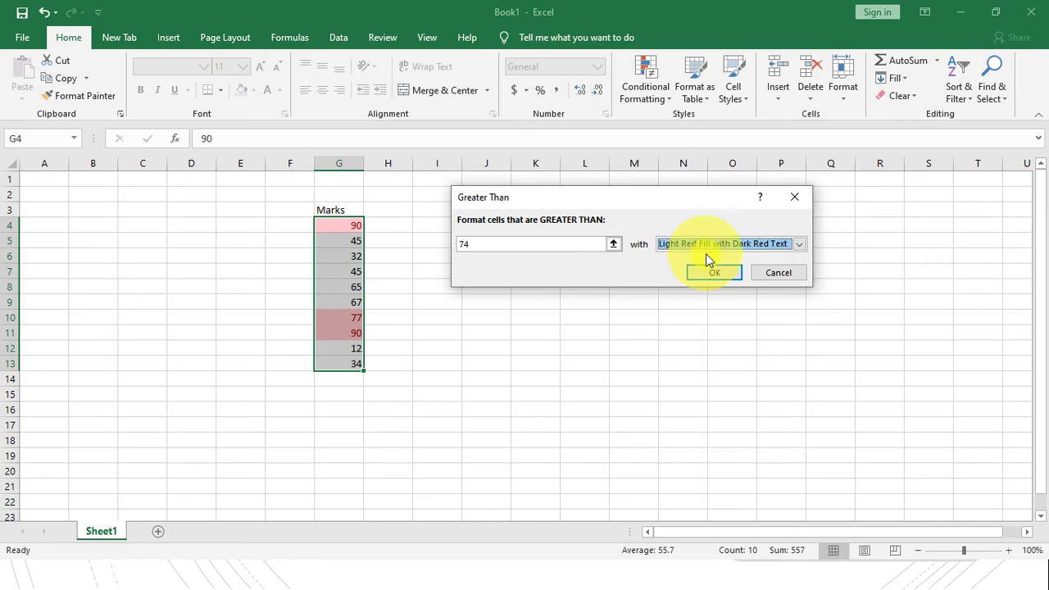
Apply the Greater Than rule with Light Red Fill with Dark Red Text, and change the mark in G6 to 79.
left_click(728, 273)
left_click(343, 257)
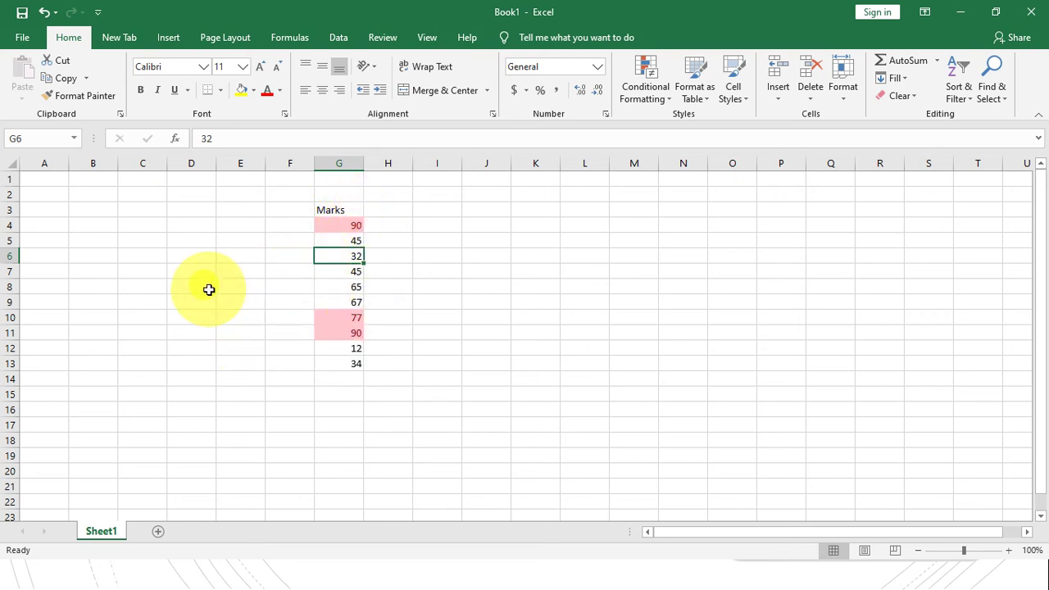
type("79")
key("Return")
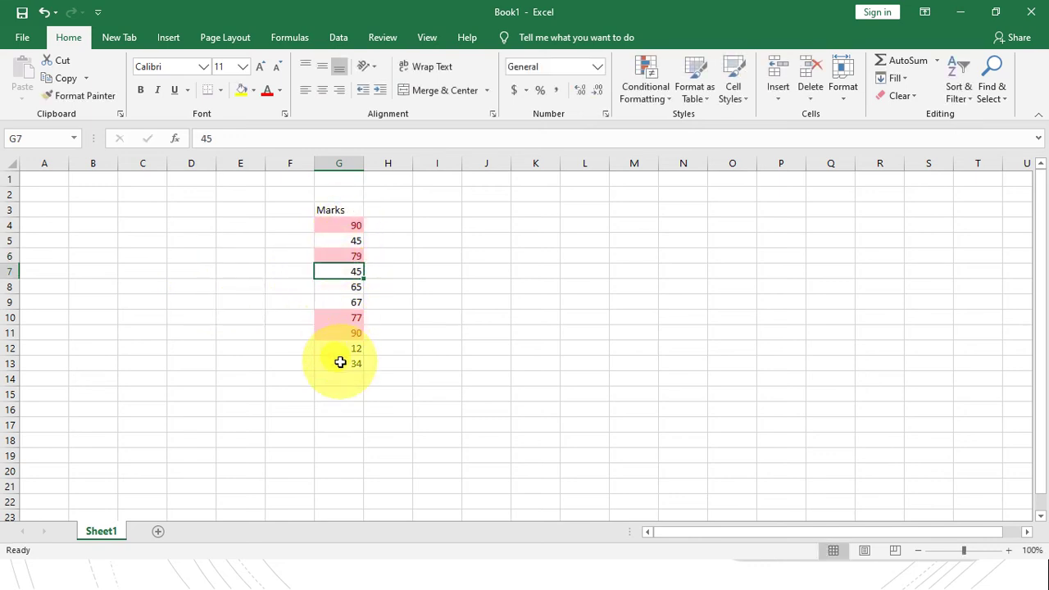
Clear the conditional formatting rules from the marks in G4:G13.
left_click_drag(345, 224, 335, 357)
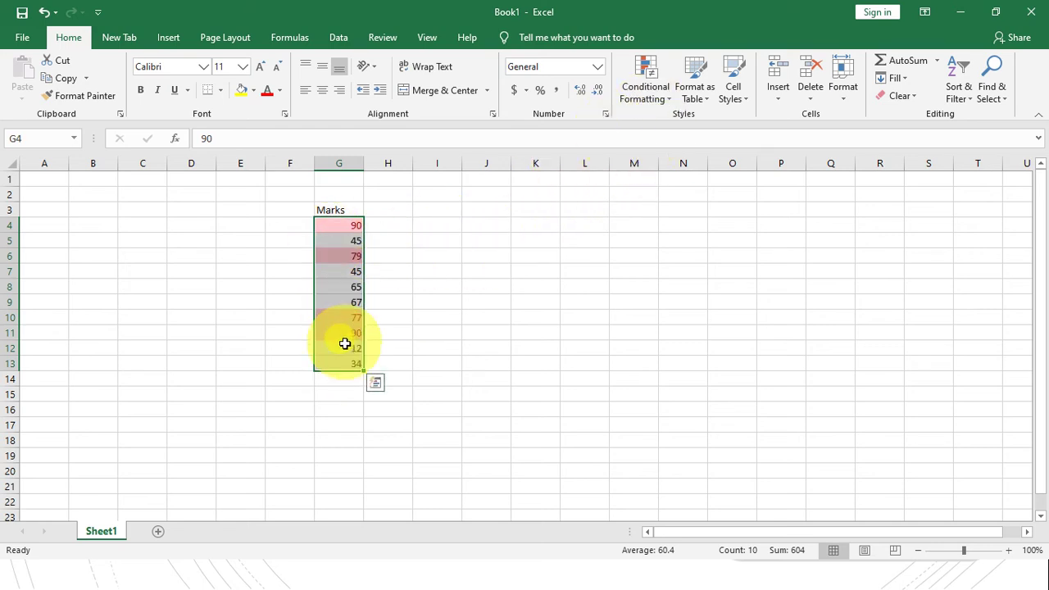
left_click(671, 100)
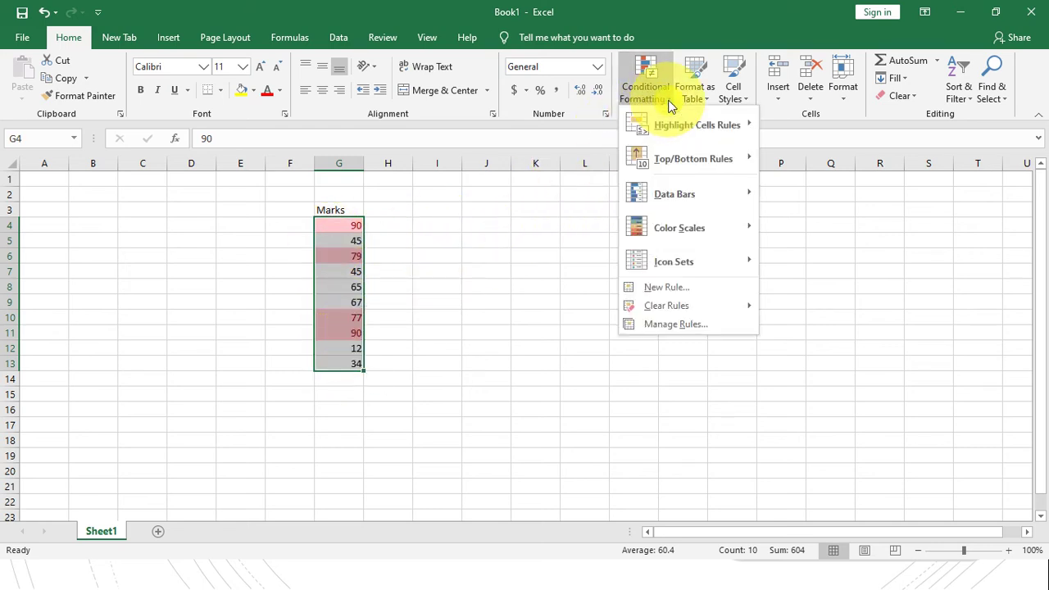
mouse_move(667, 305)
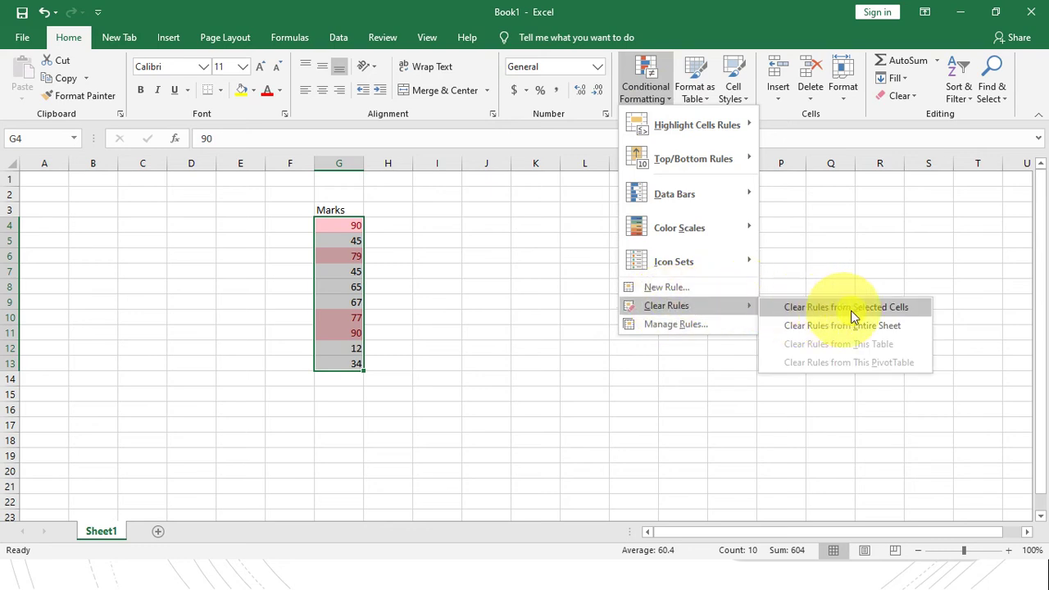
left_click(881, 309)
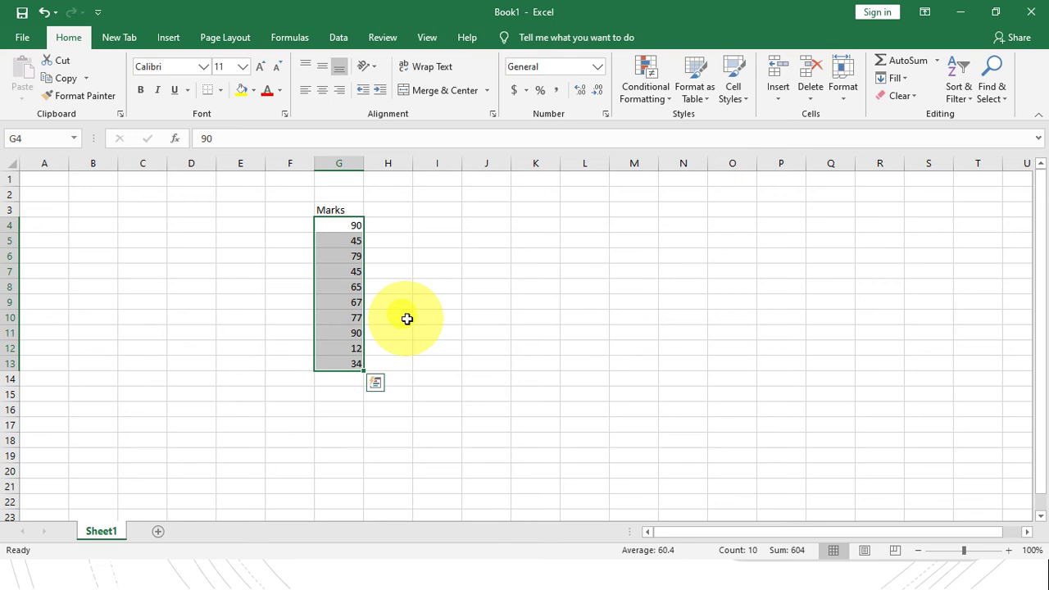
left_click(660, 98)
mouse_move(698, 159)
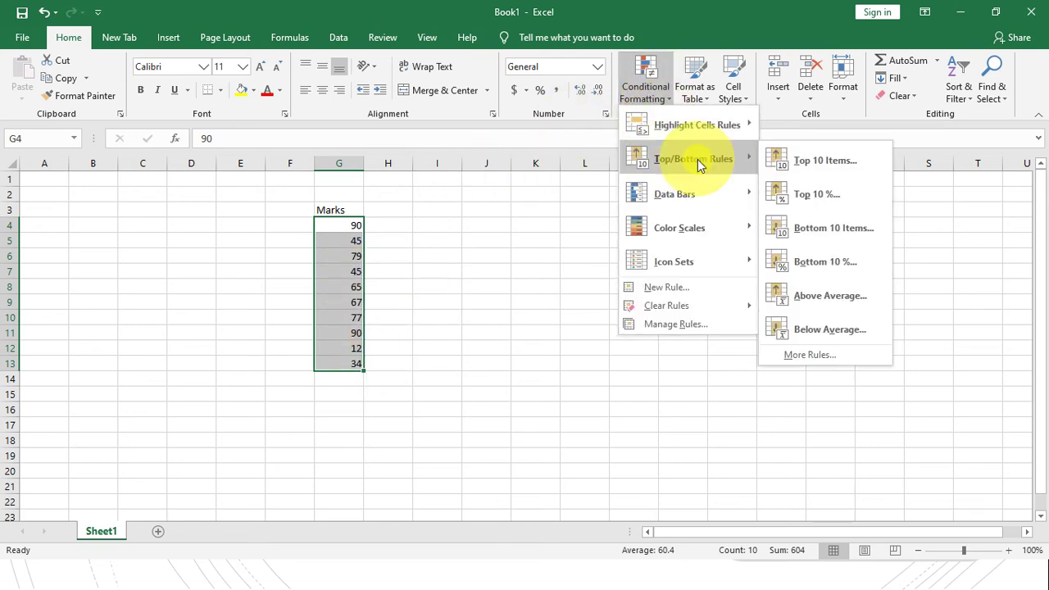
left_click(397, 250)
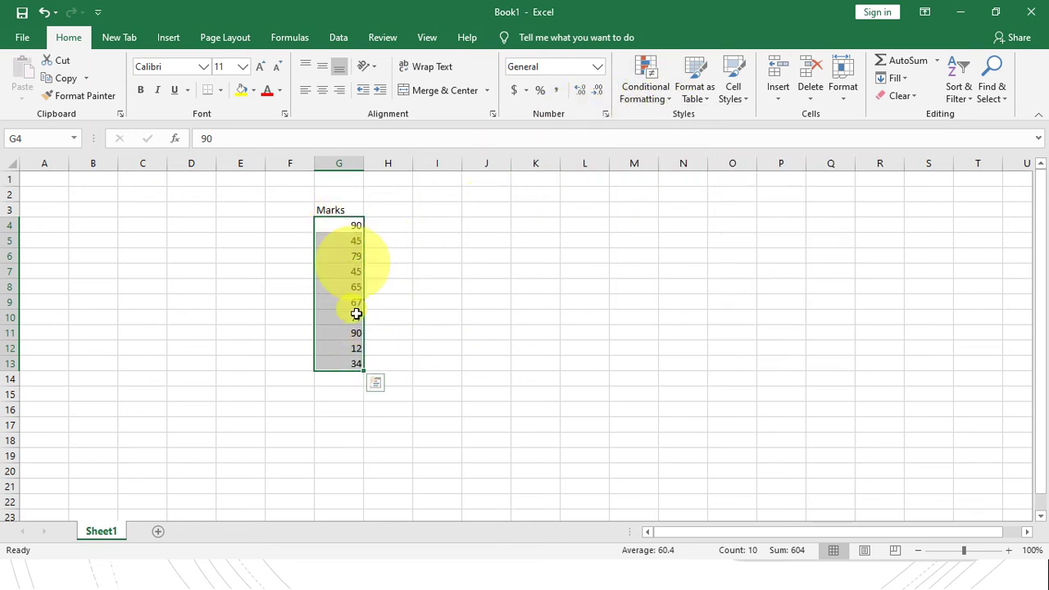
Extend the selected marks down to G20 by filling the series from G4:G13.
left_click_drag(363, 372, 362, 481)
left_click(456, 370)
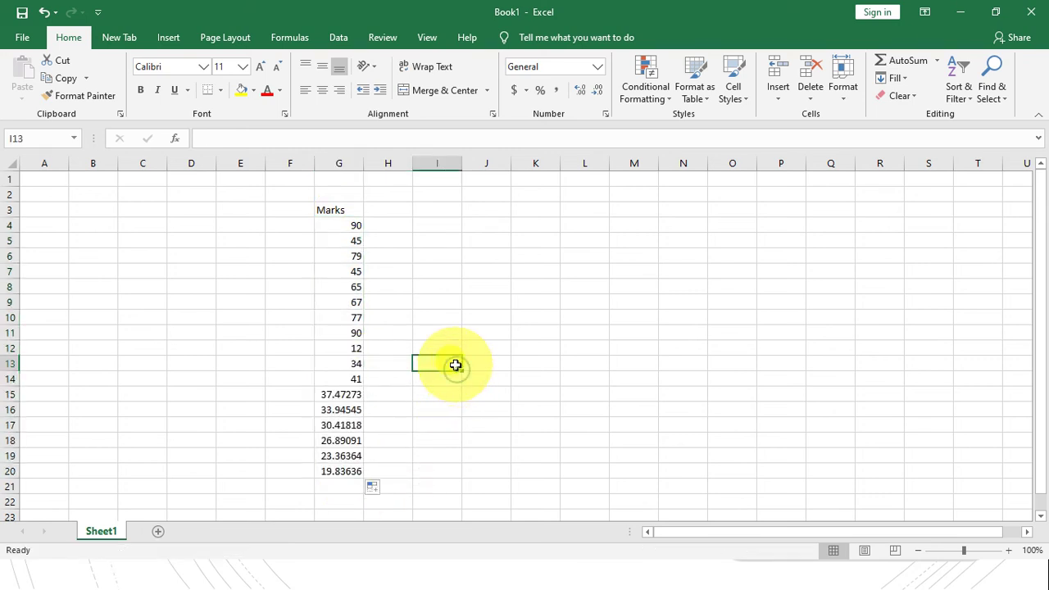
Apply a Top 10 Items rule to G4:G20 for 10 items with Light Red Fill with Dark Red Text.
left_click_drag(349, 226, 343, 472)
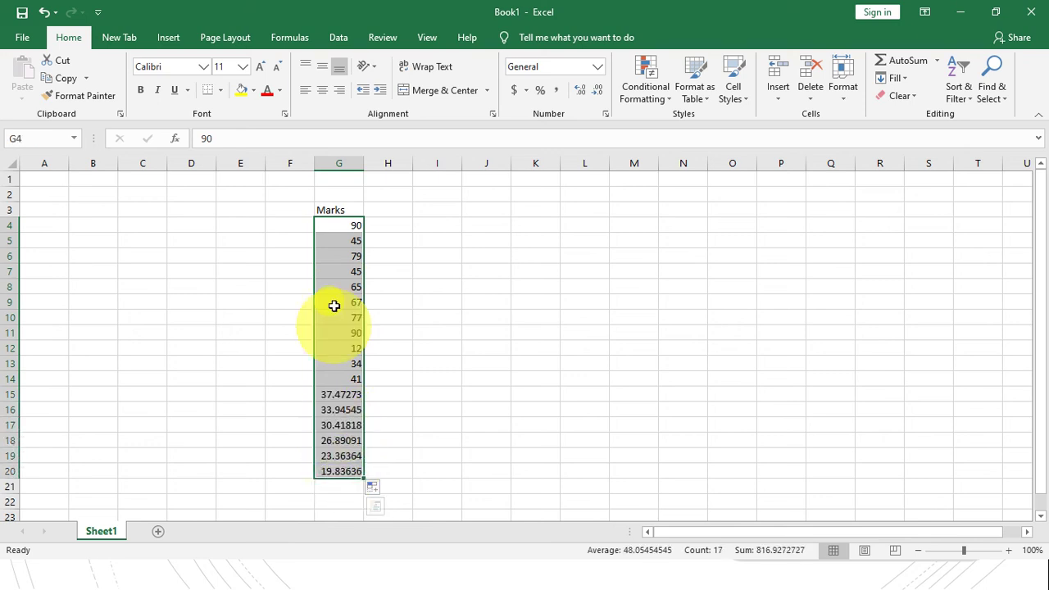
left_click(666, 102)
mouse_move(707, 168)
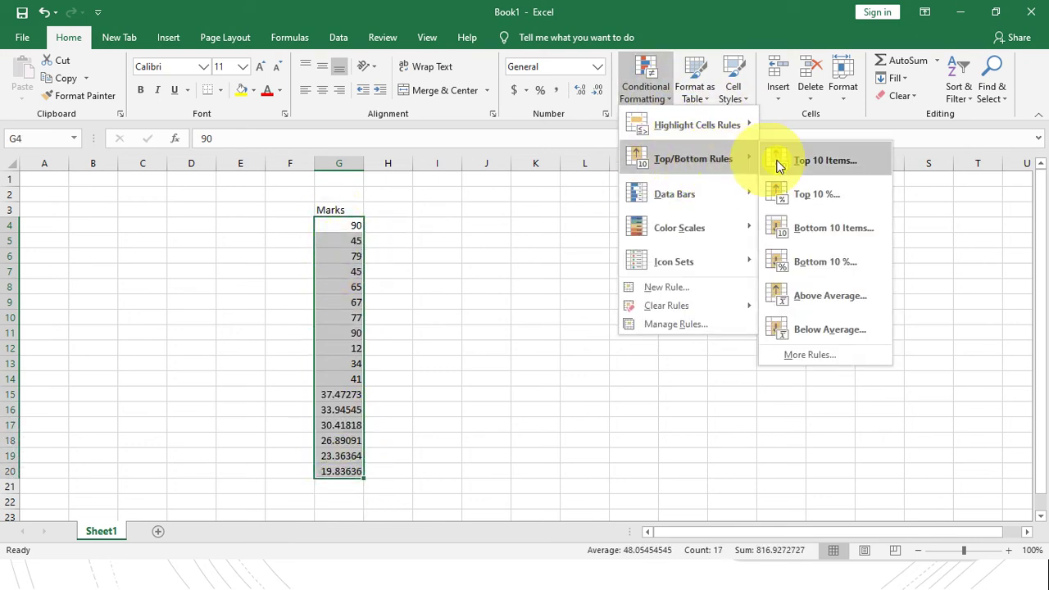
left_click(821, 167)
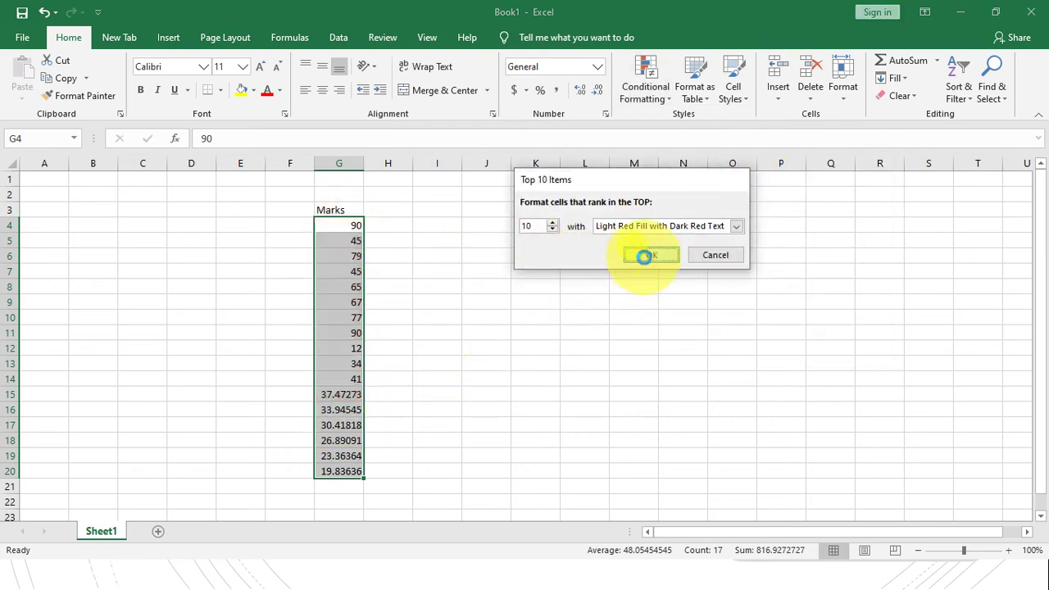
left_click(647, 254)
left_click(435, 302)
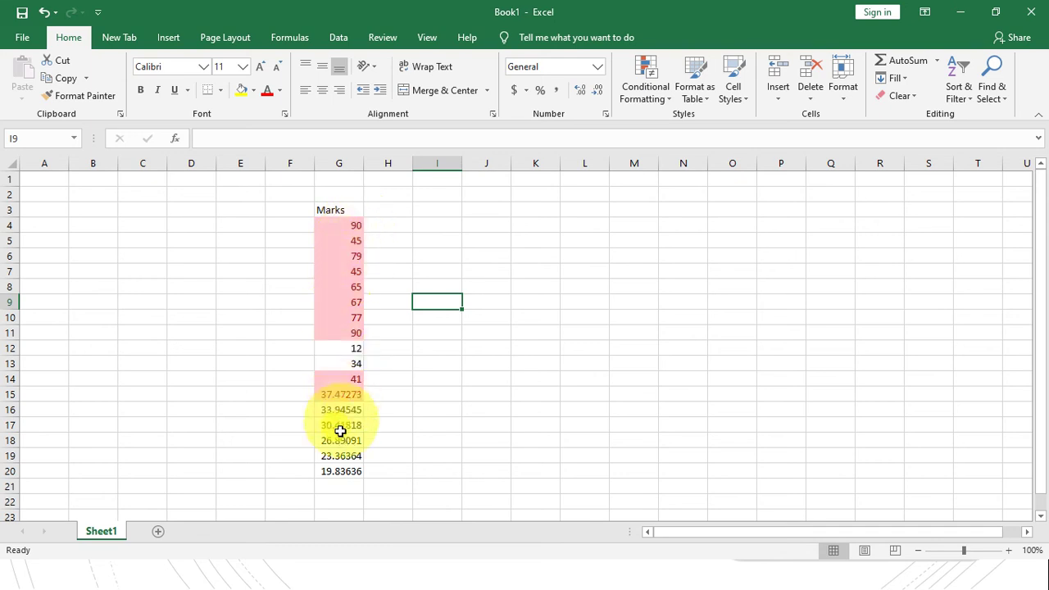
Clear the conditional formatting rules from the marks in G4:G20.
left_click_drag(352, 227, 342, 471)
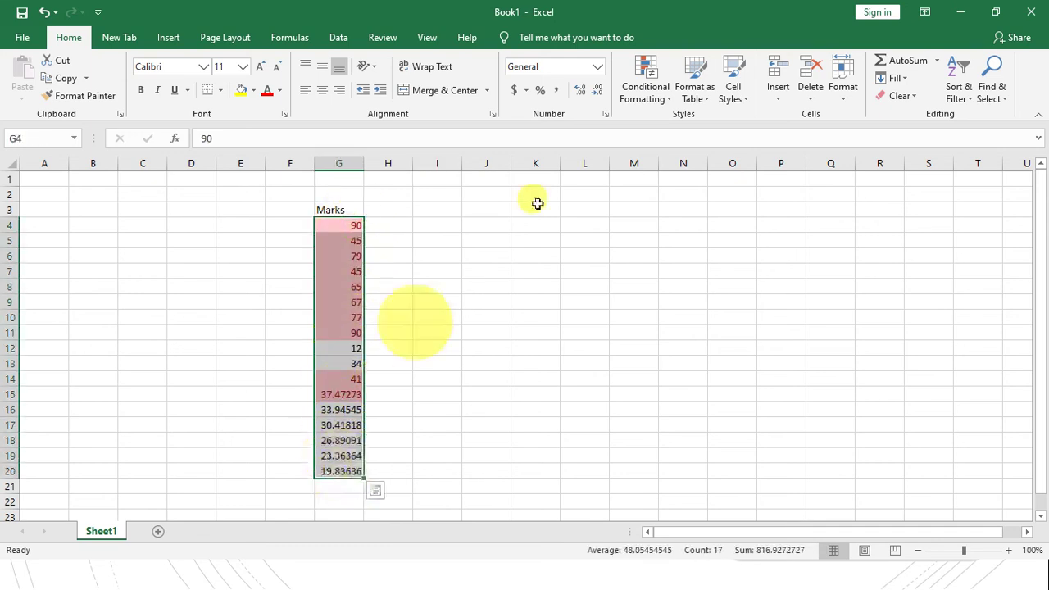
left_click(670, 97)
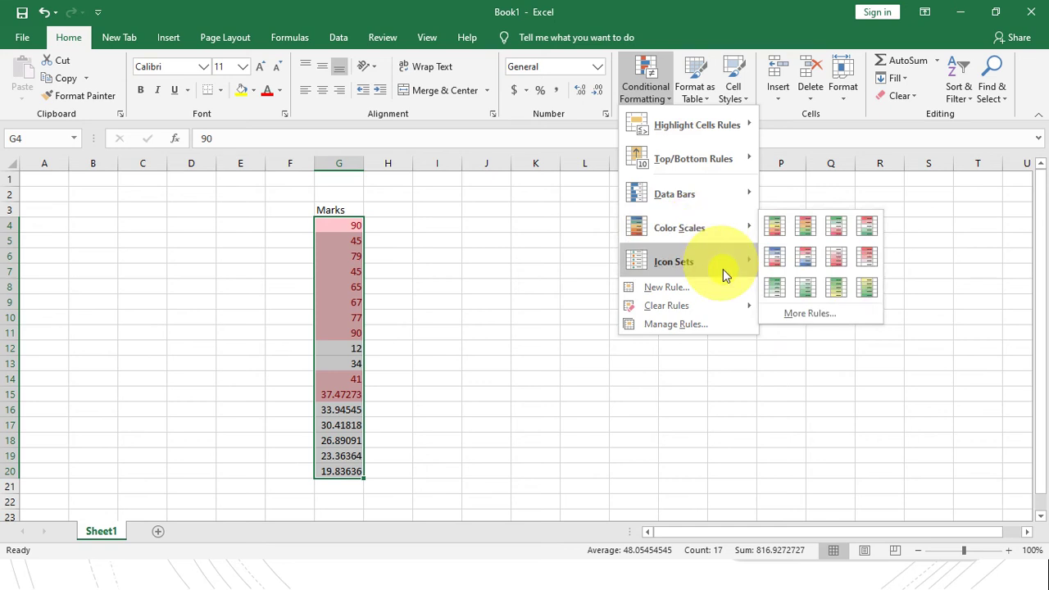
mouse_move(755, 306)
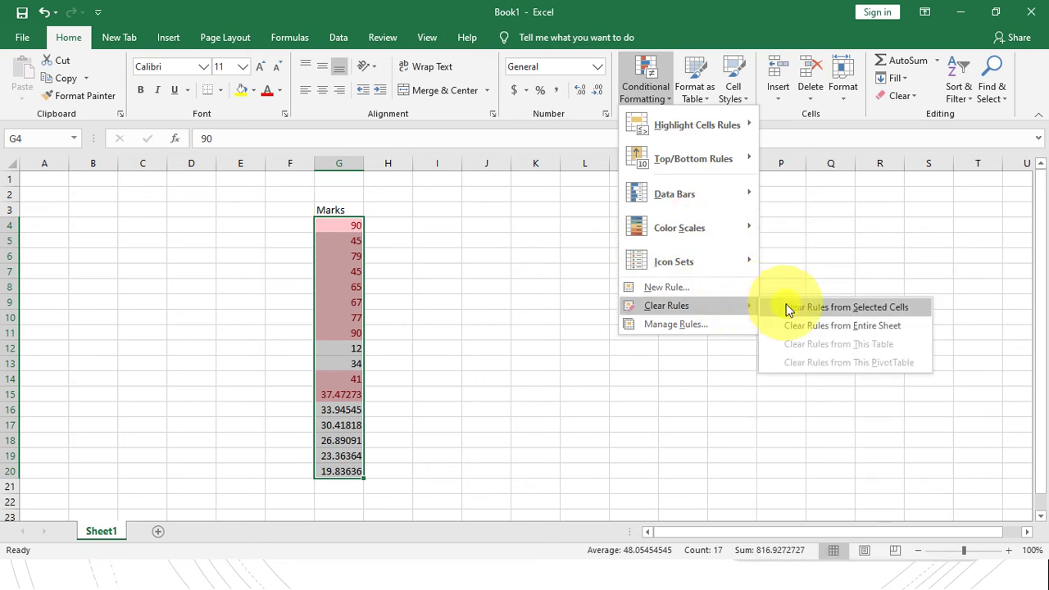
left_click(789, 307)
Apply a Bottom 10 Items rule to G4:G20 for 10 items with Light Red Fill with Dark Red Text.
left_click(671, 101)
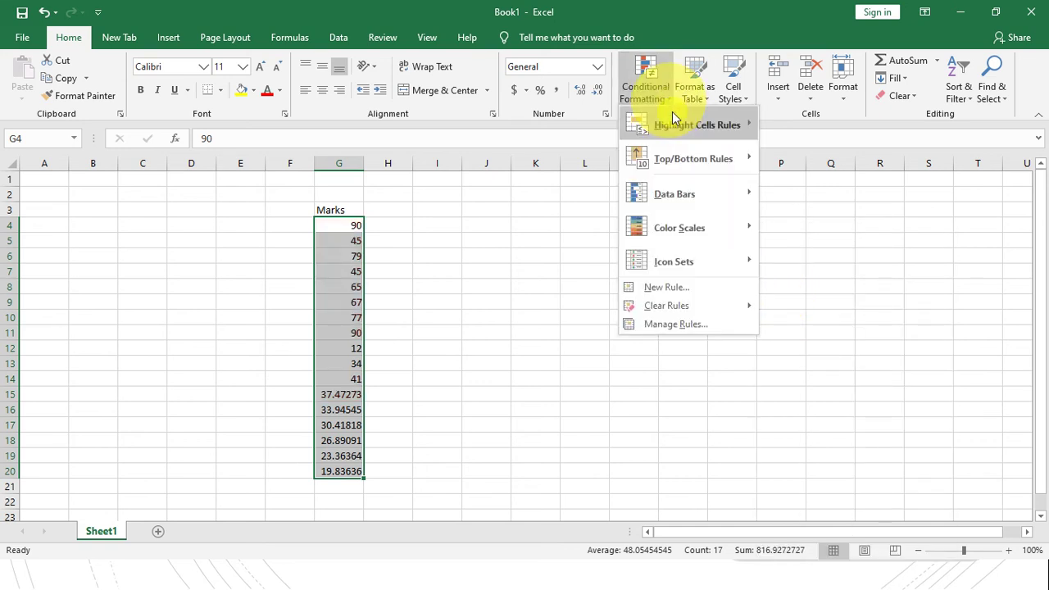
mouse_move(729, 151)
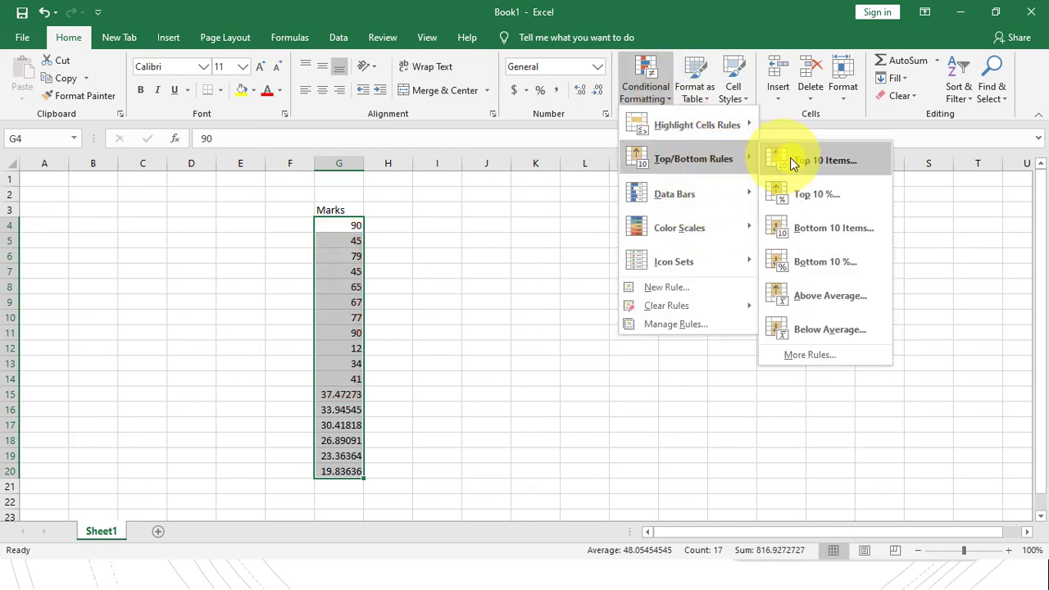
left_click(834, 229)
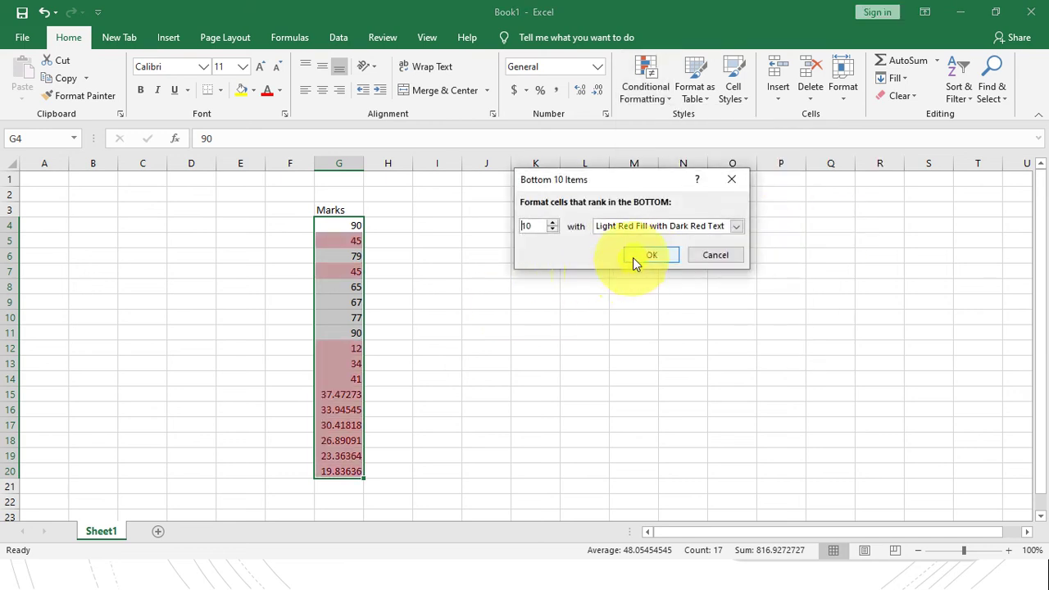
left_click(634, 257)
left_click(414, 329)
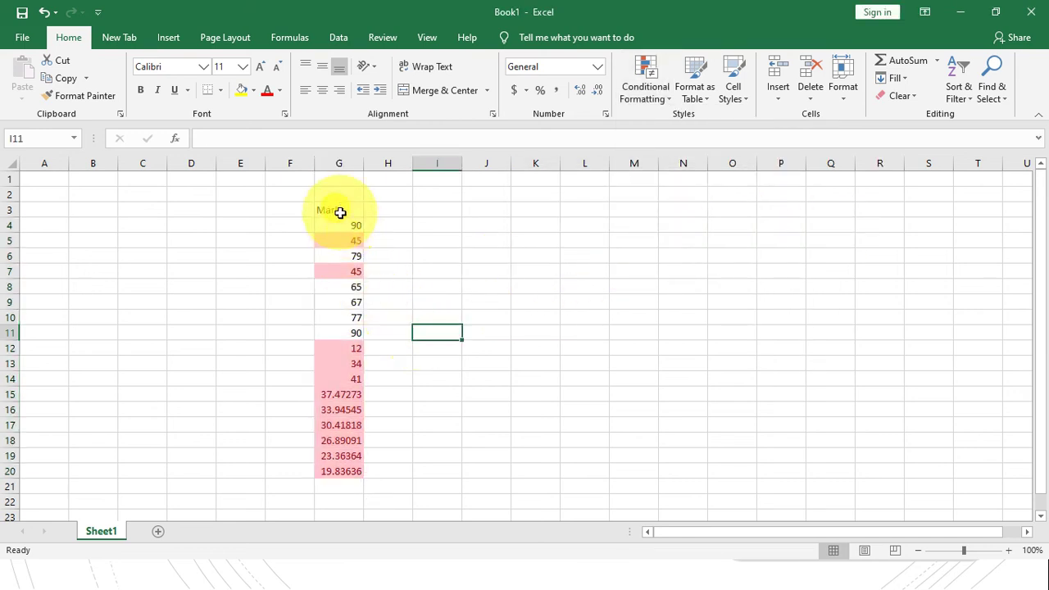
Apply a Bottom 10 Items rule to G4:G20 for 10 items with Yellow Fill with Dark Yellow Text.
left_click_drag(340, 227, 333, 468)
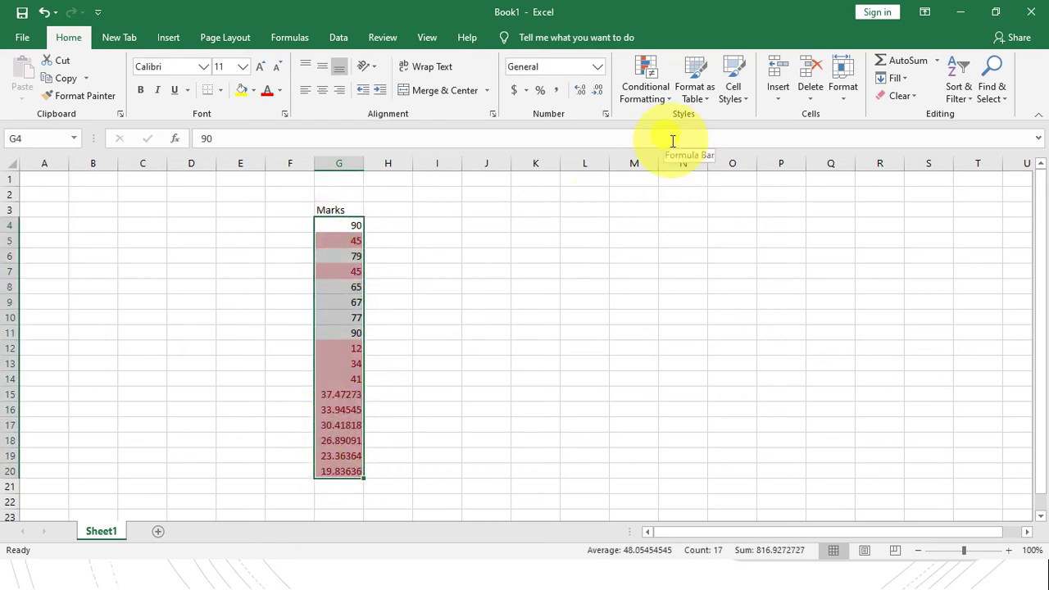
left_click(662, 96)
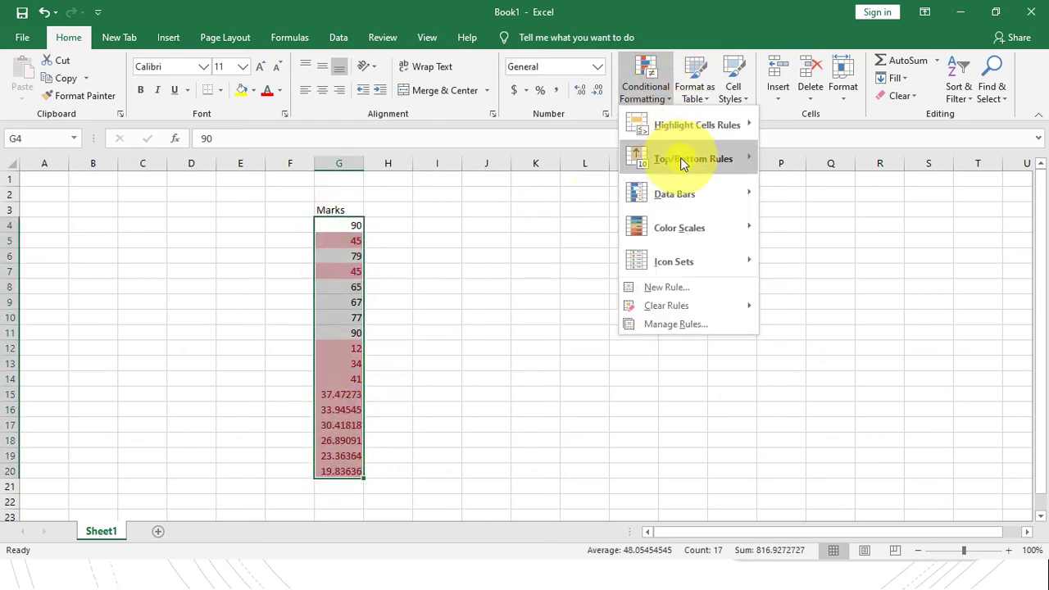
mouse_move(732, 162)
left_click(812, 226)
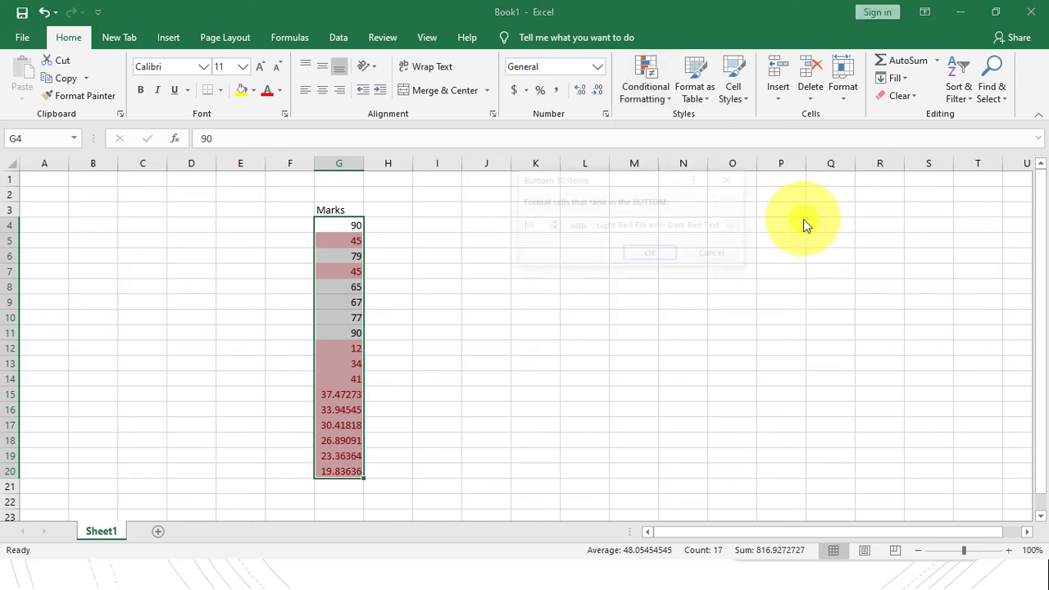
left_click(635, 226)
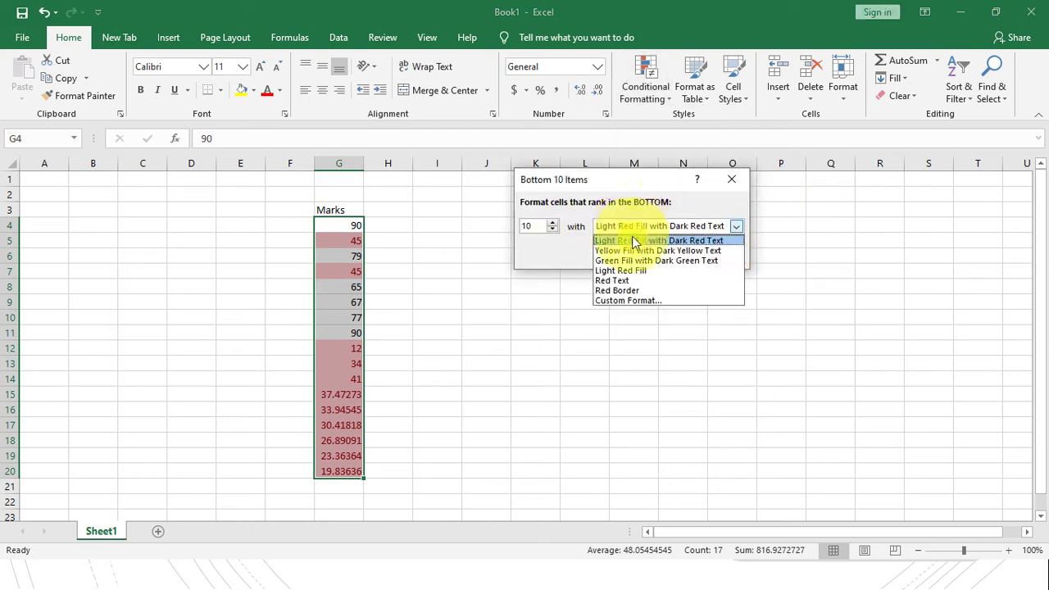
left_click(629, 250)
left_click(633, 255)
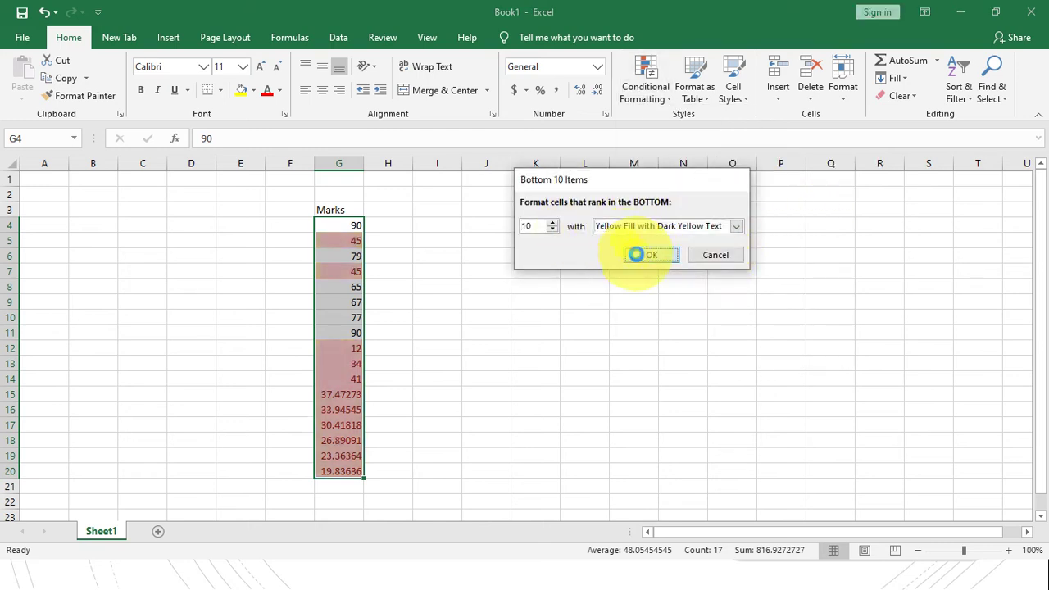
left_click(479, 284)
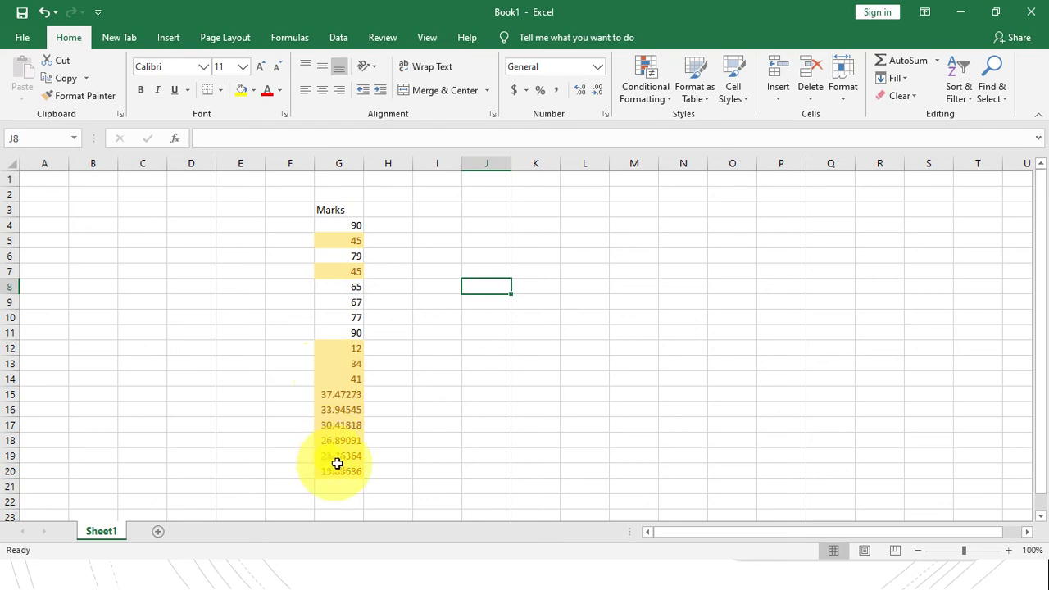
Clear the Bottom 10 Items conditional formatting rules from the marks in G4:G20.
left_click_drag(350, 225, 350, 472)
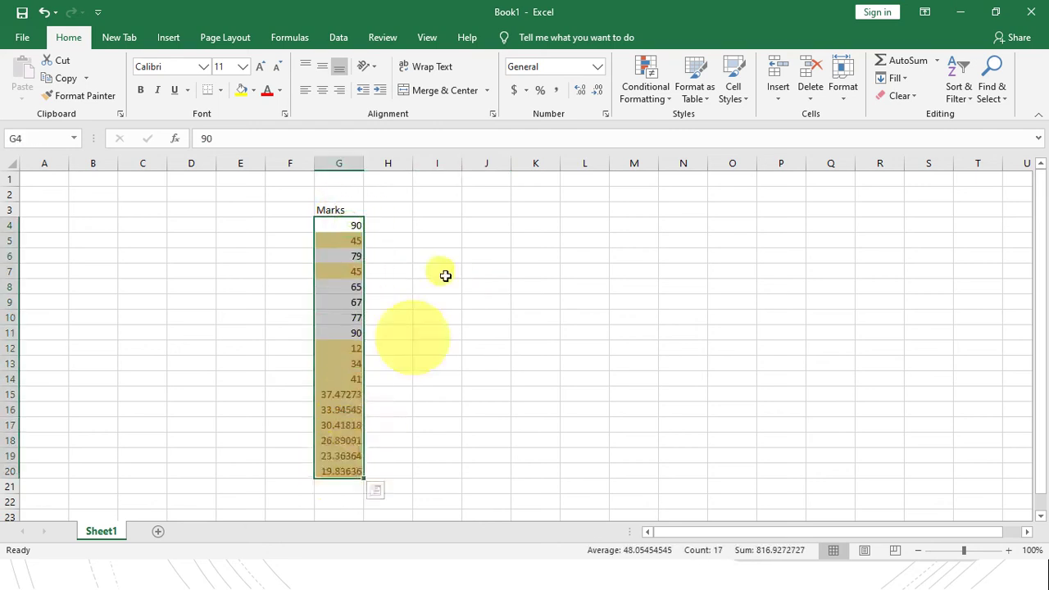
left_click(670, 100)
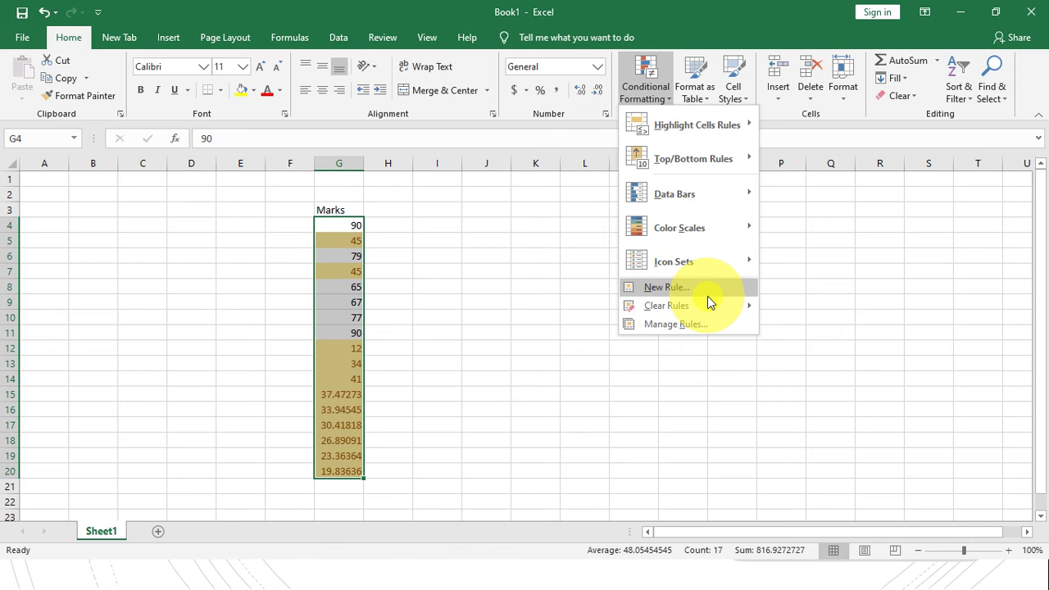
mouse_move(737, 306)
left_click(783, 305)
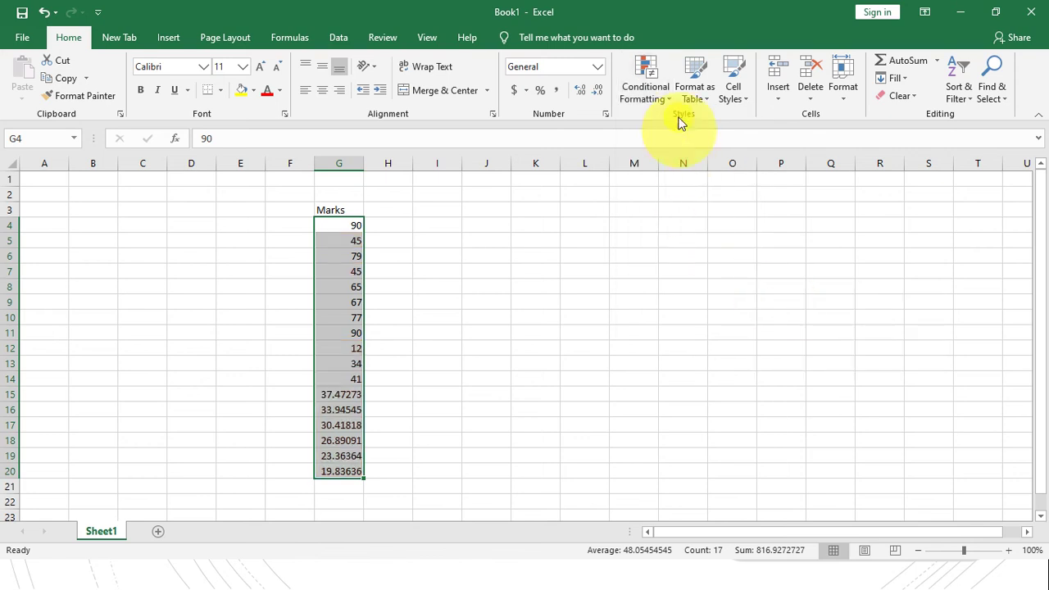
Apply an Above Average rule to G4:G20 with Light Red Fill with Dark Red Text.
left_click(670, 94)
mouse_move(677, 157)
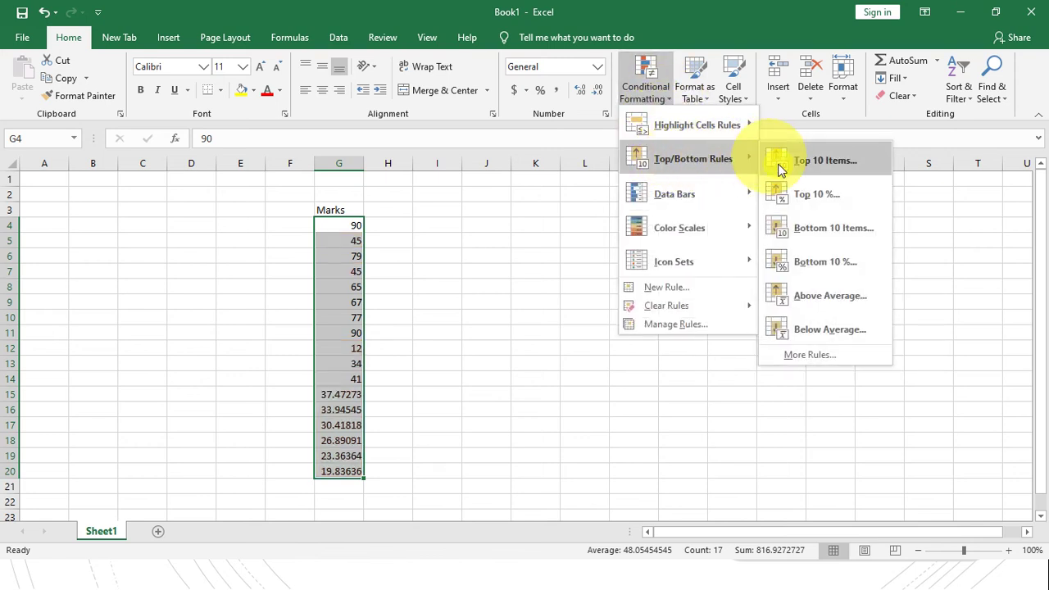
left_click(805, 295)
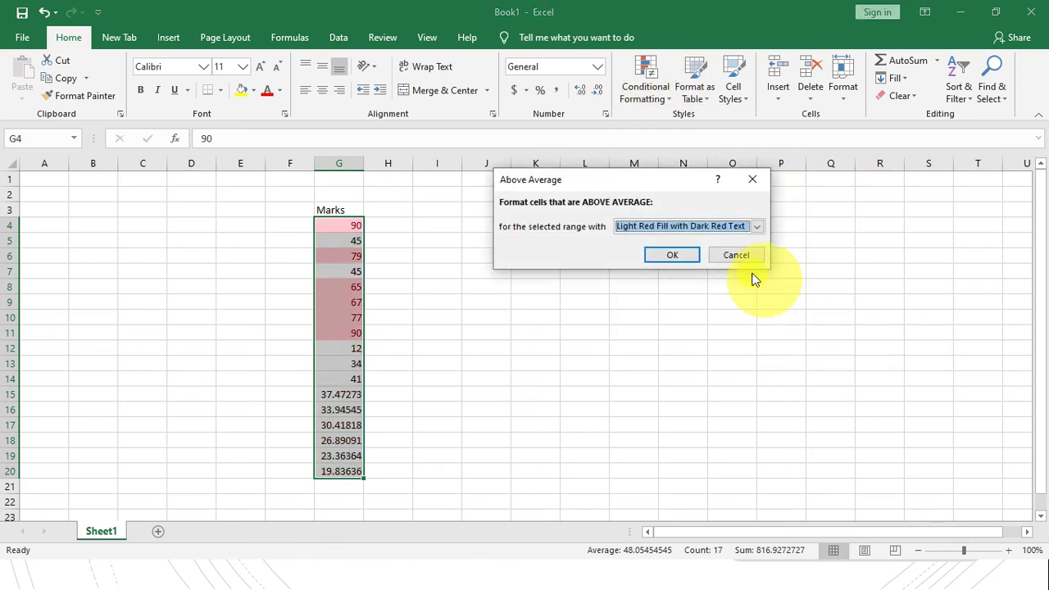
left_click(689, 255)
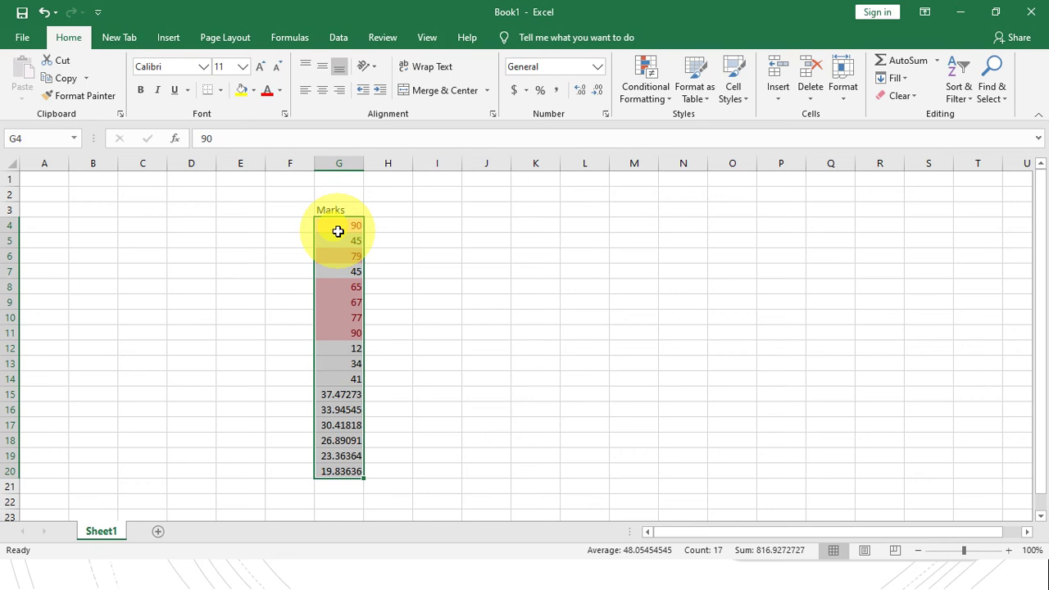
Clear the Above Average conditional formatting rule from the marks in G4:G20.
left_click(665, 98)
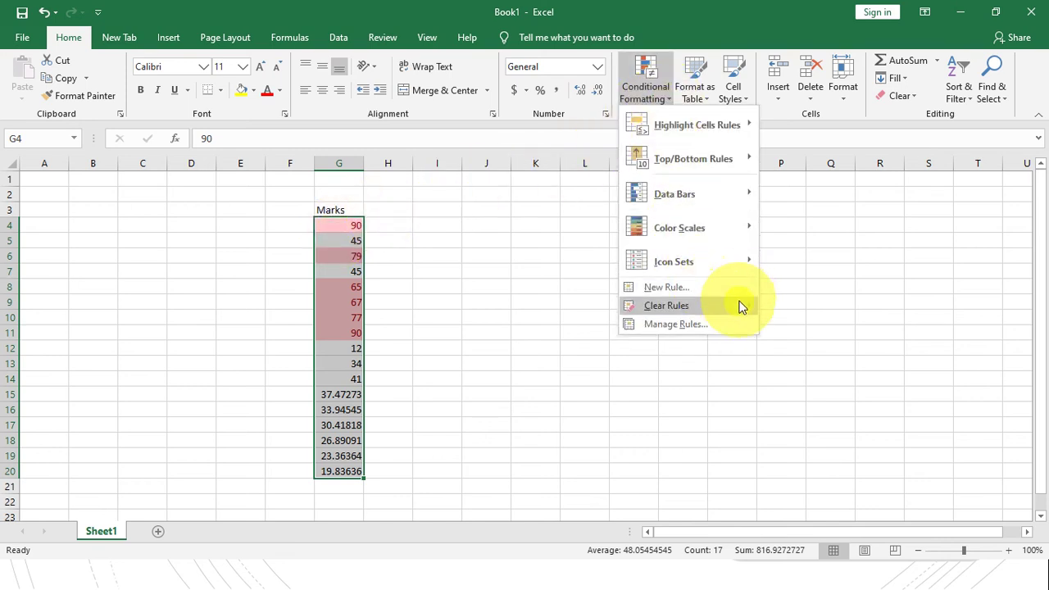
mouse_move(741, 305)
left_click(783, 307)
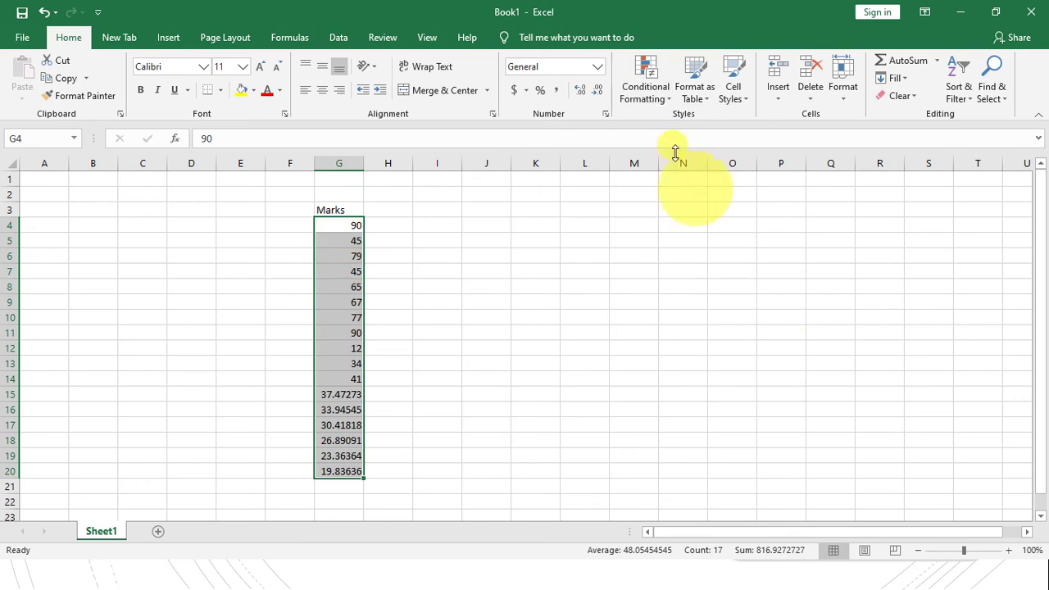
Apply a Below Average rule to G4:G20 with Light Red Fill with Dark Red Text.
left_click(656, 96)
mouse_move(710, 158)
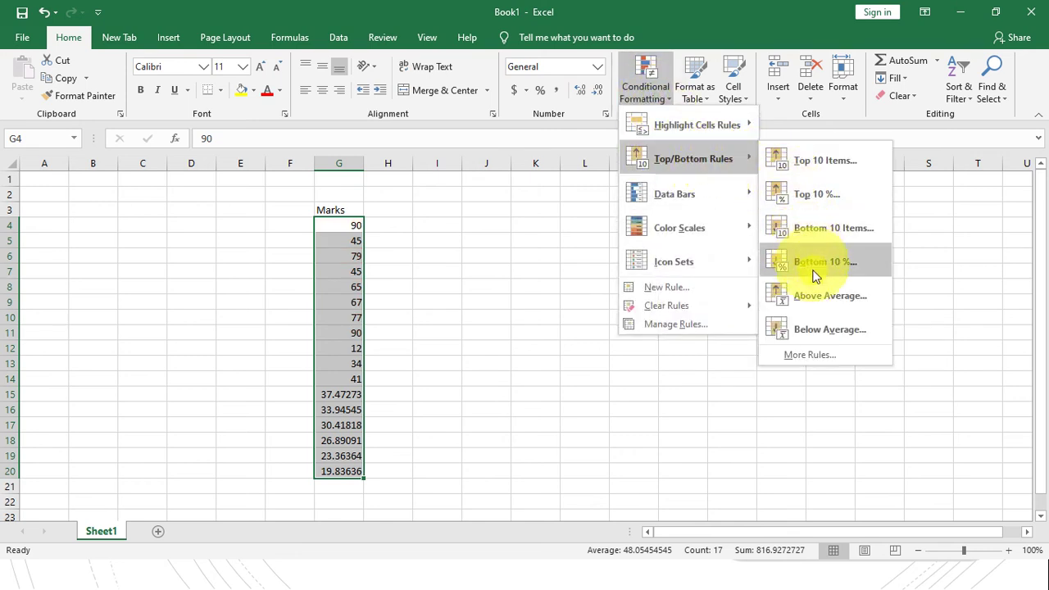
left_click(819, 330)
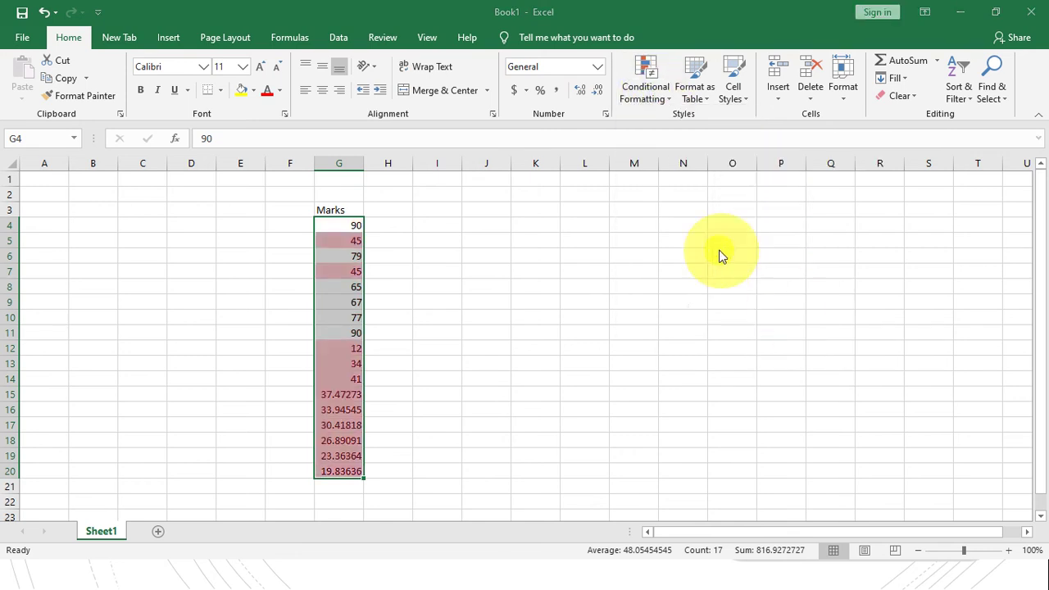
left_click(648, 258)
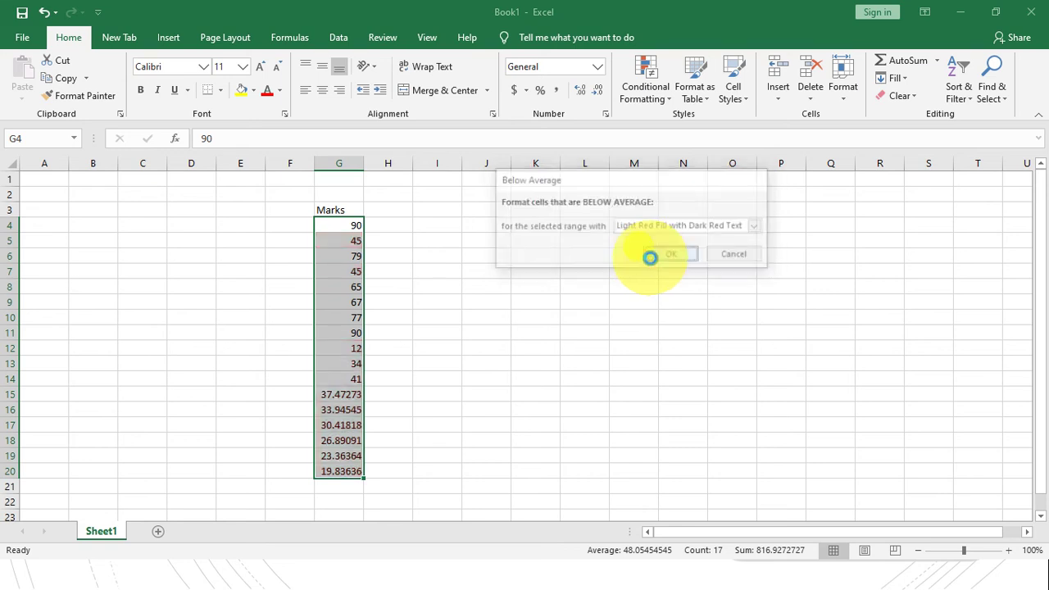
left_click(401, 286)
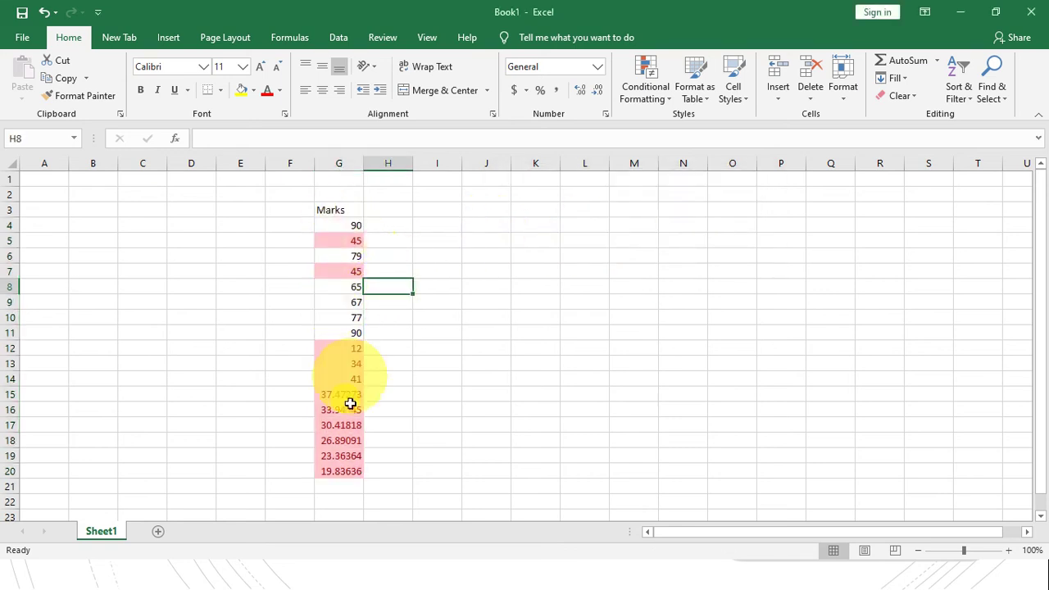
Clear the Below Average conditional formatting rule from the marks in G4:G20.
left_click_drag(336, 231, 344, 472)
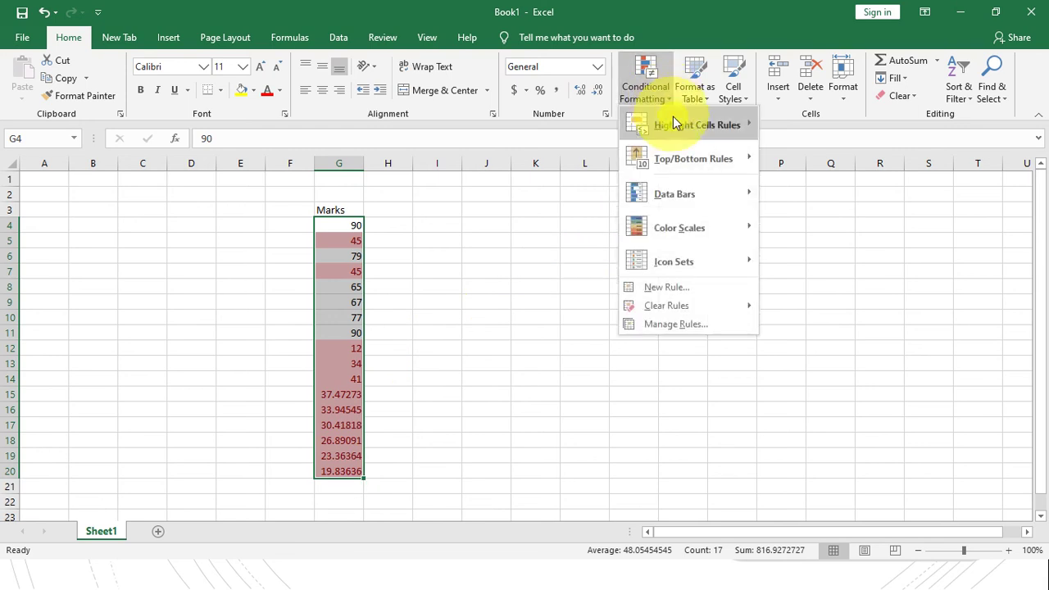
mouse_move(710, 264)
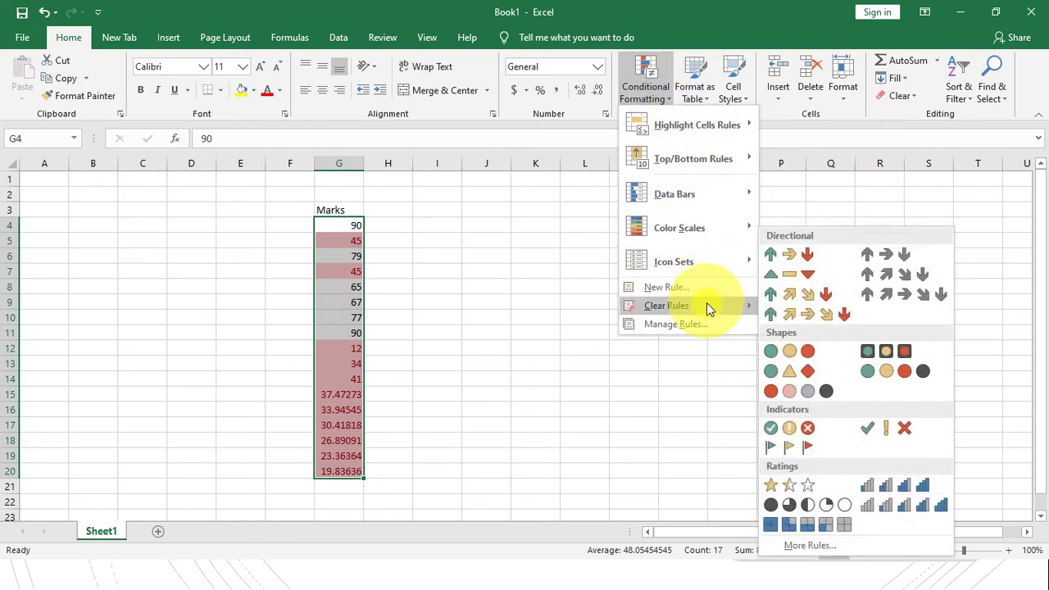
mouse_move(710, 305)
left_click(844, 306)
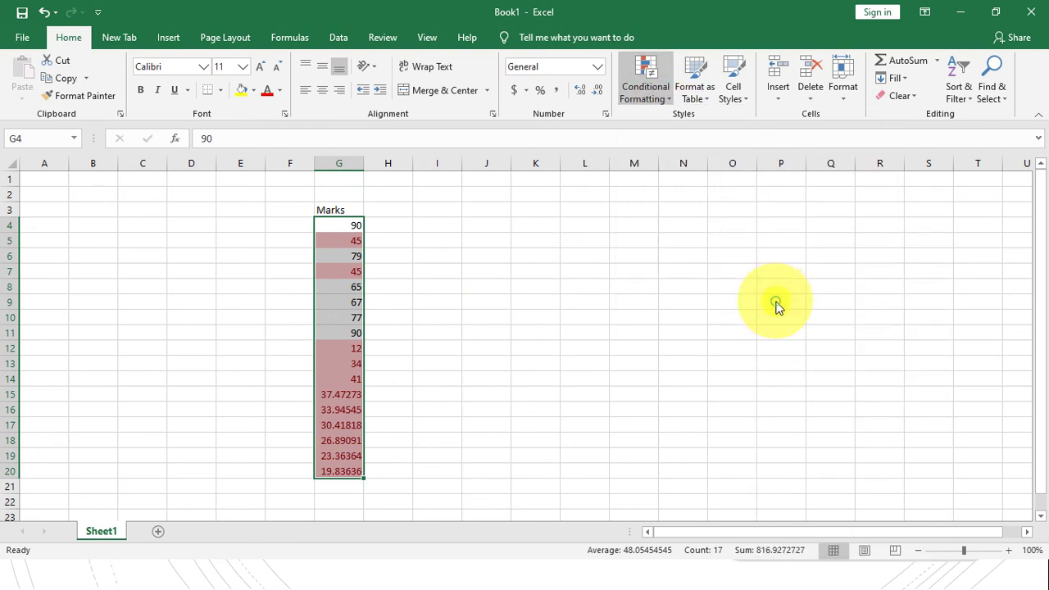
Apply red gradient-fill data bars to the marks in G4:G20.
left_click(659, 99)
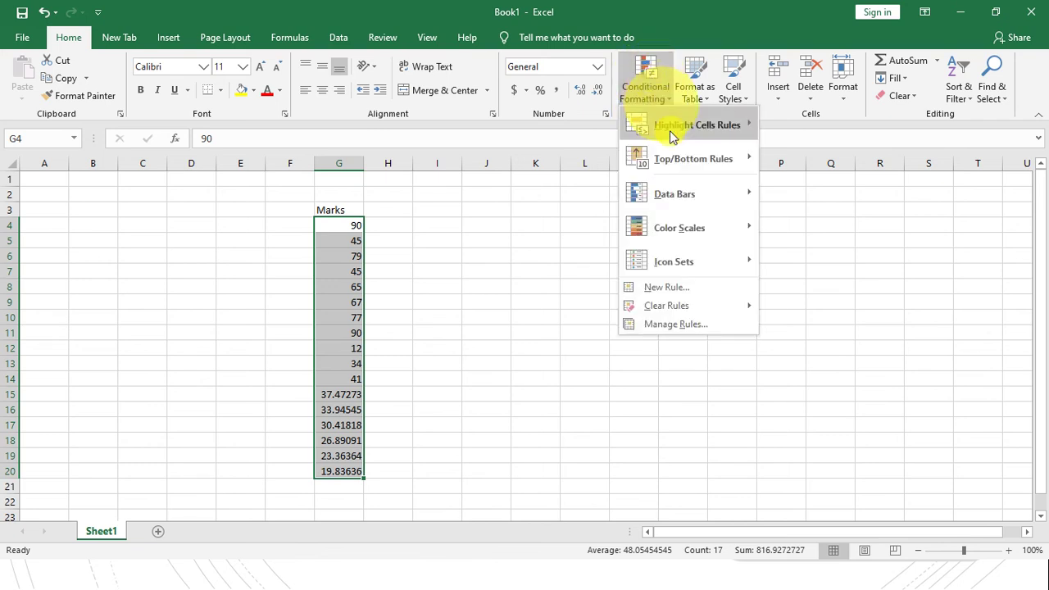
mouse_move(692, 197)
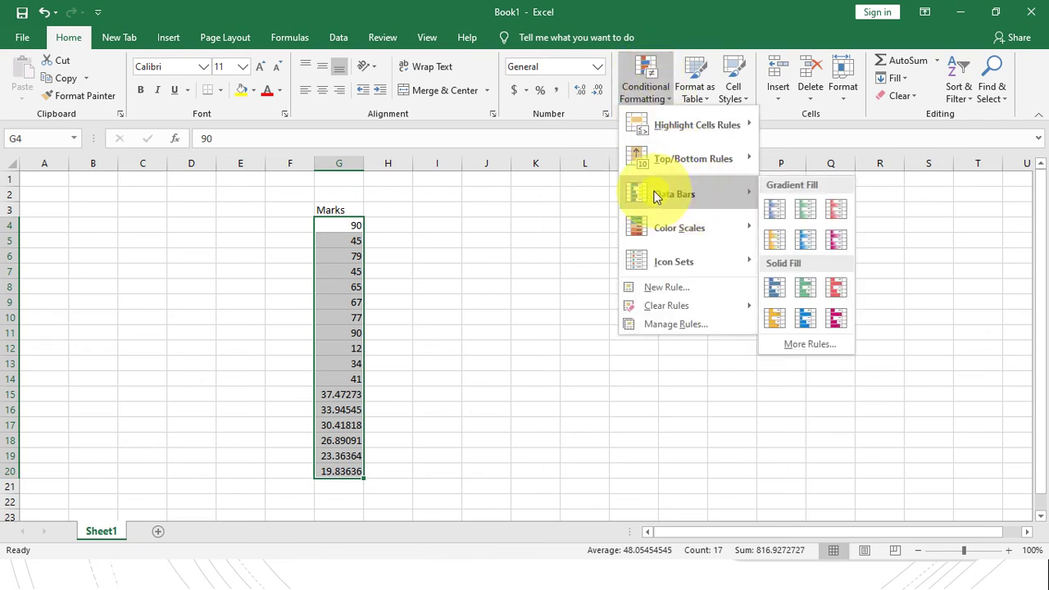
left_click(834, 216)
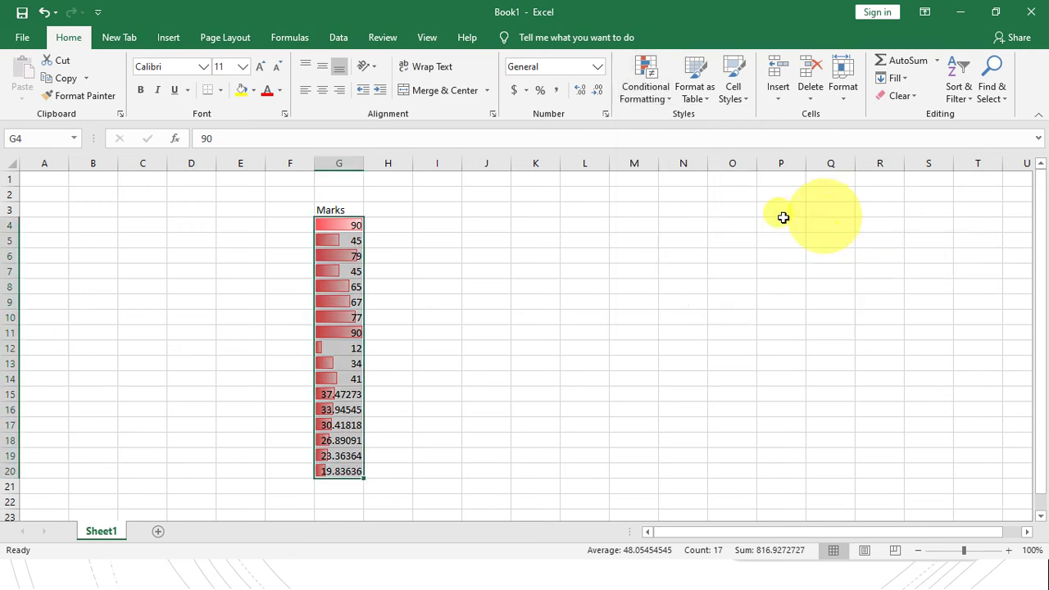
left_click(408, 226)
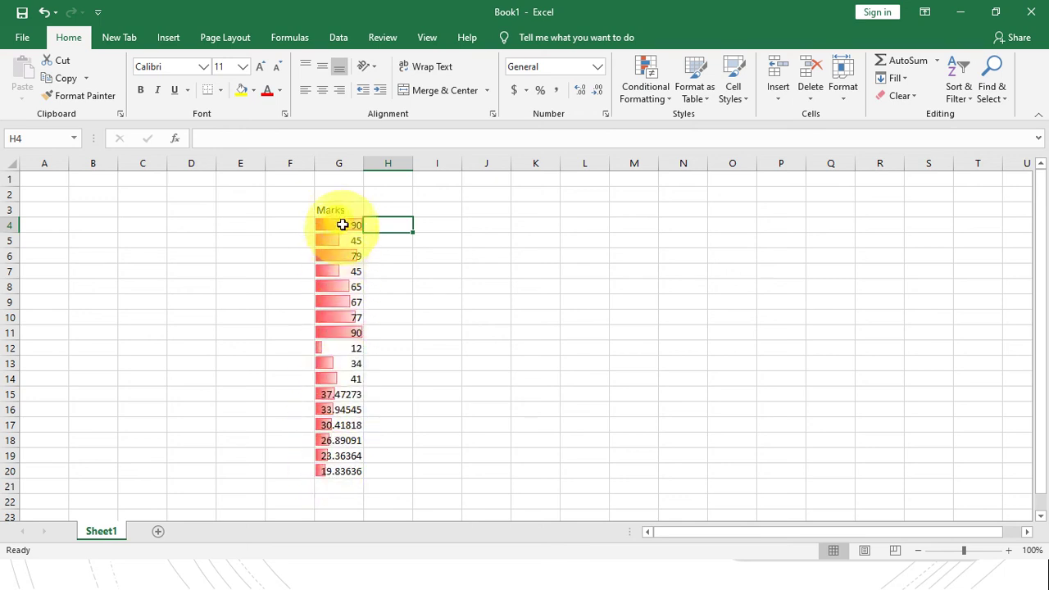
Clear the data bars from the marks in G4:G20.
left_click_drag(343, 224, 341, 468)
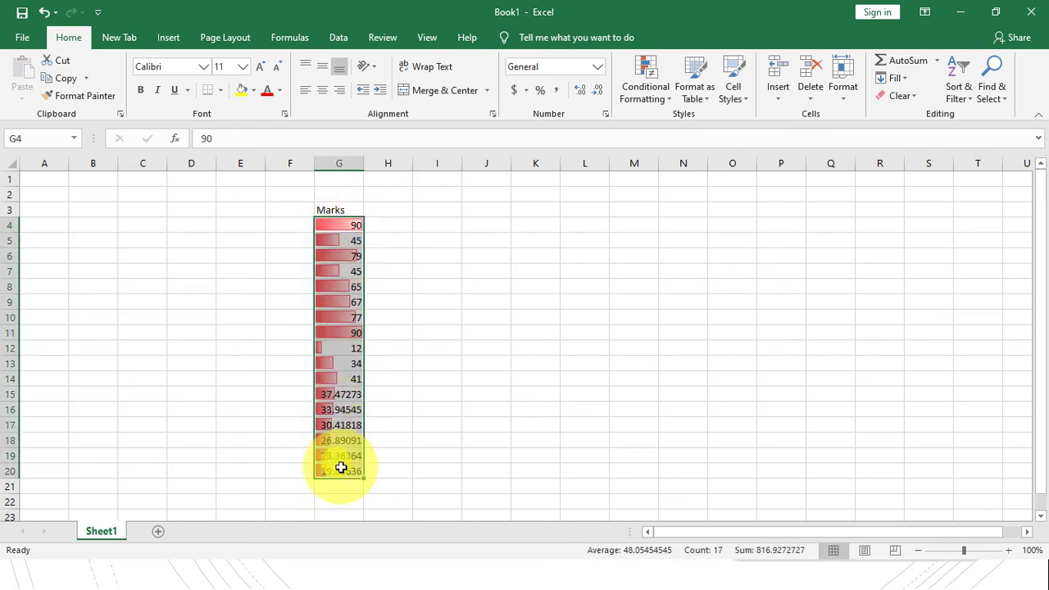
left_click(665, 97)
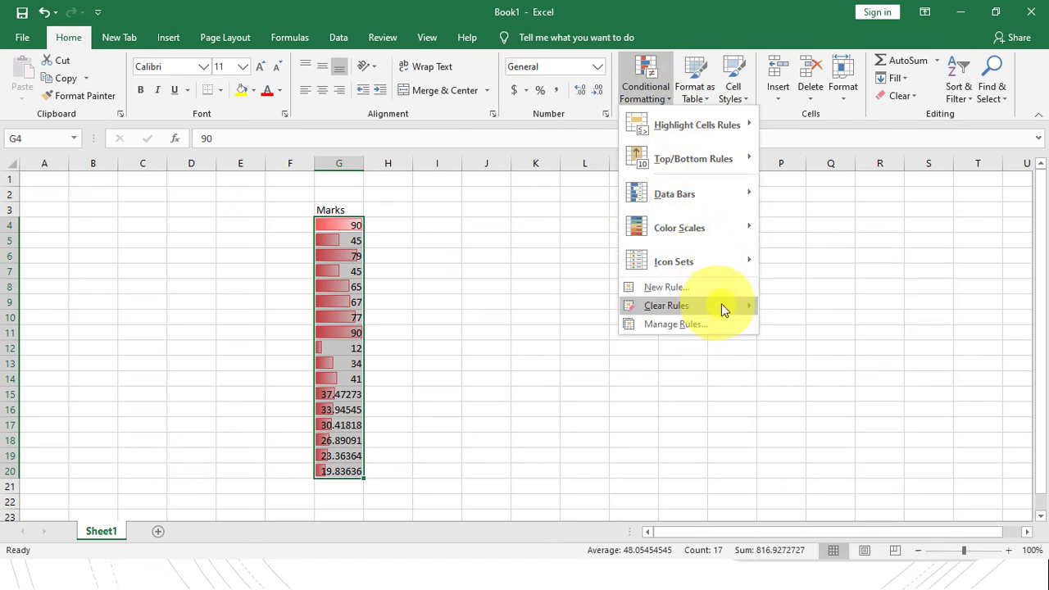
mouse_move(722, 305)
left_click(781, 305)
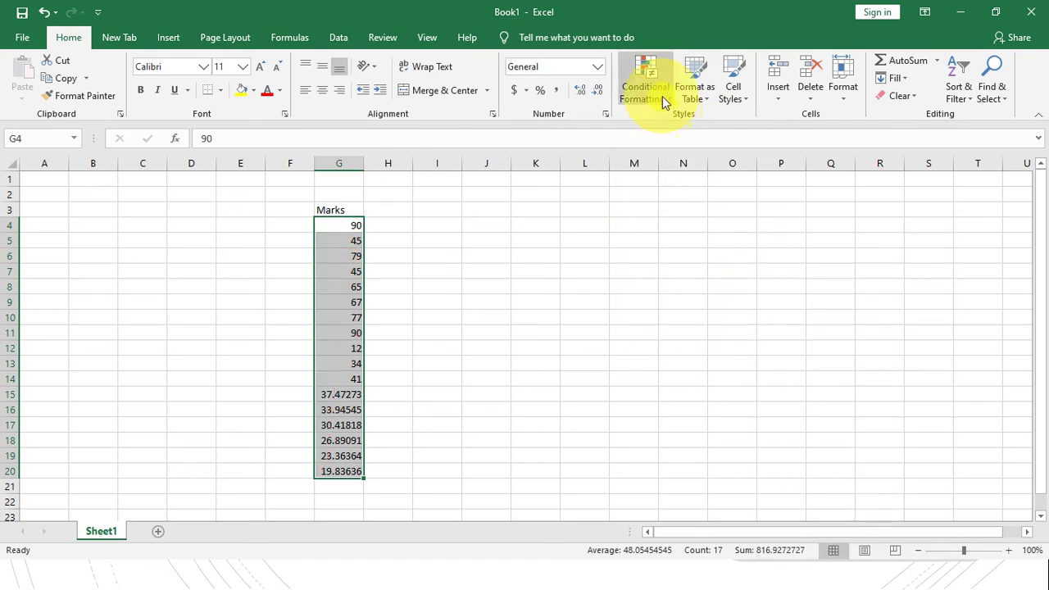
Apply the green-yellow-red color scale to the marks in G4:G20.
left_click(663, 96)
mouse_move(684, 226)
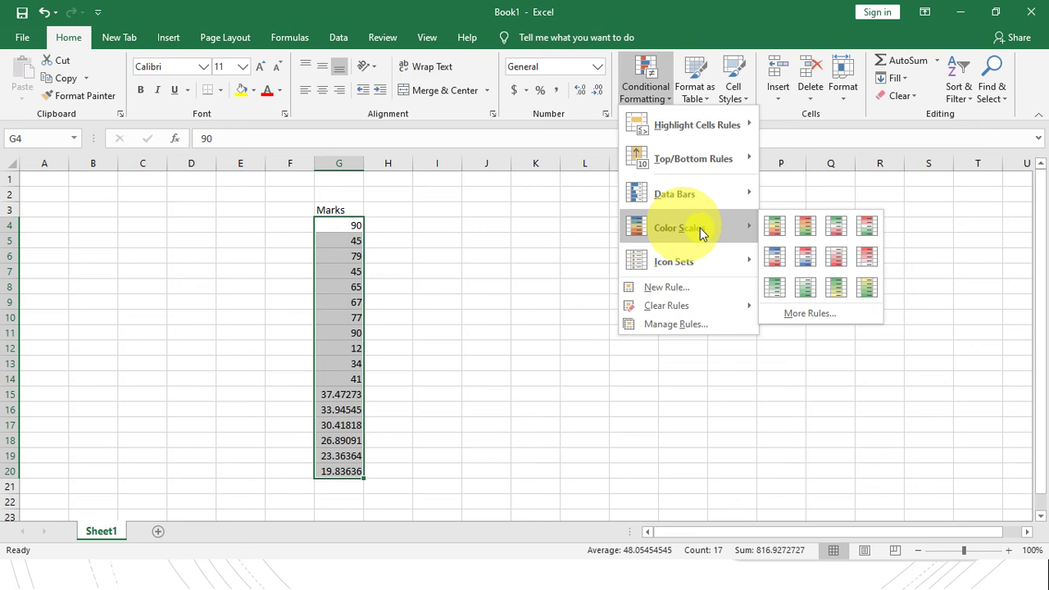
left_click(770, 225)
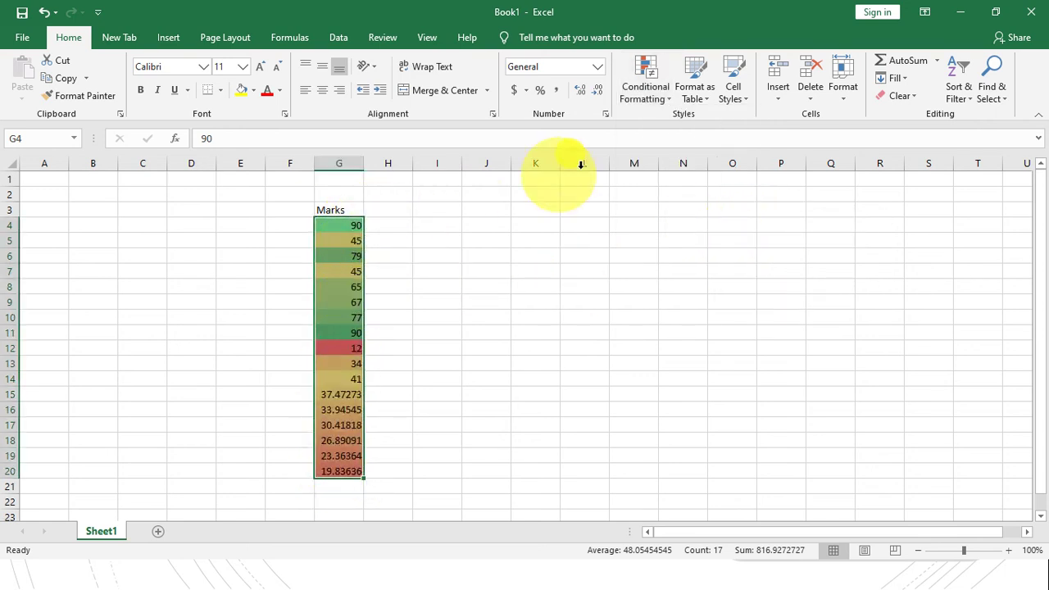
Create a custom color scale rule for G4:G20 that formats all cells based on their values with the 3-Color Scale style.
left_click(666, 100)
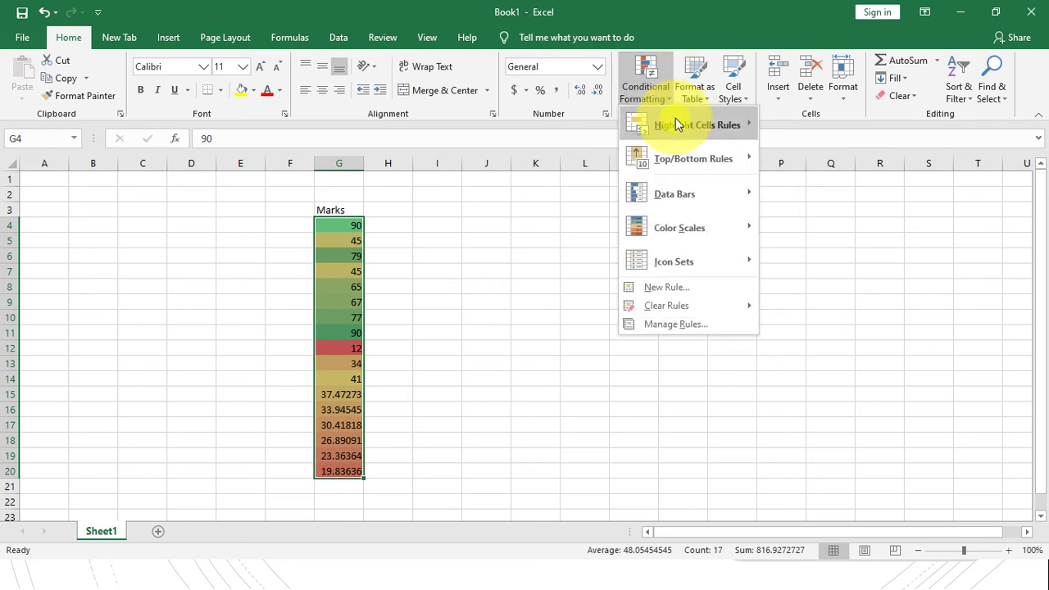
mouse_move(747, 230)
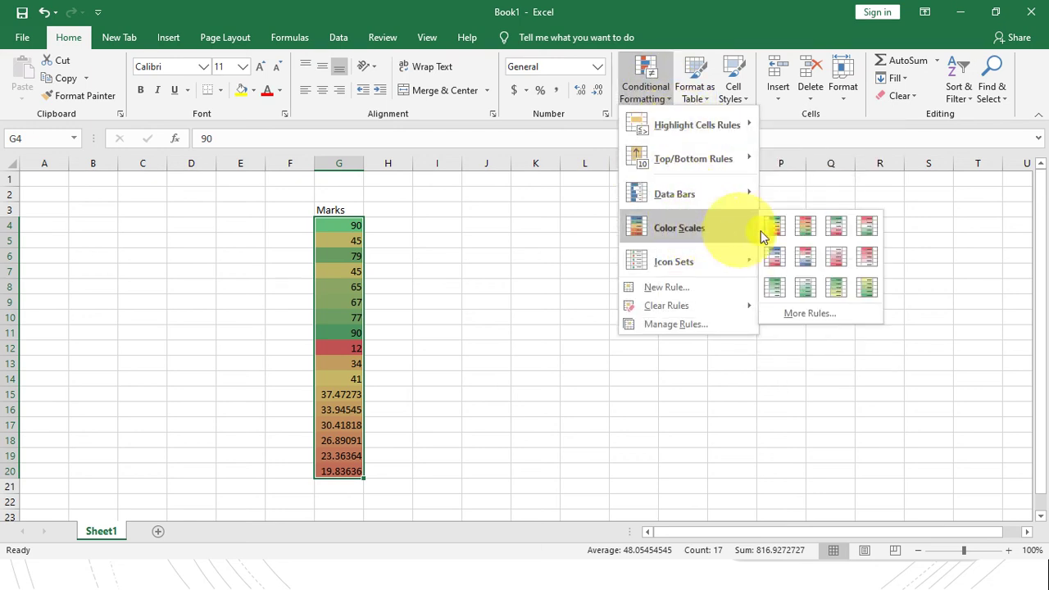
left_click(802, 322)
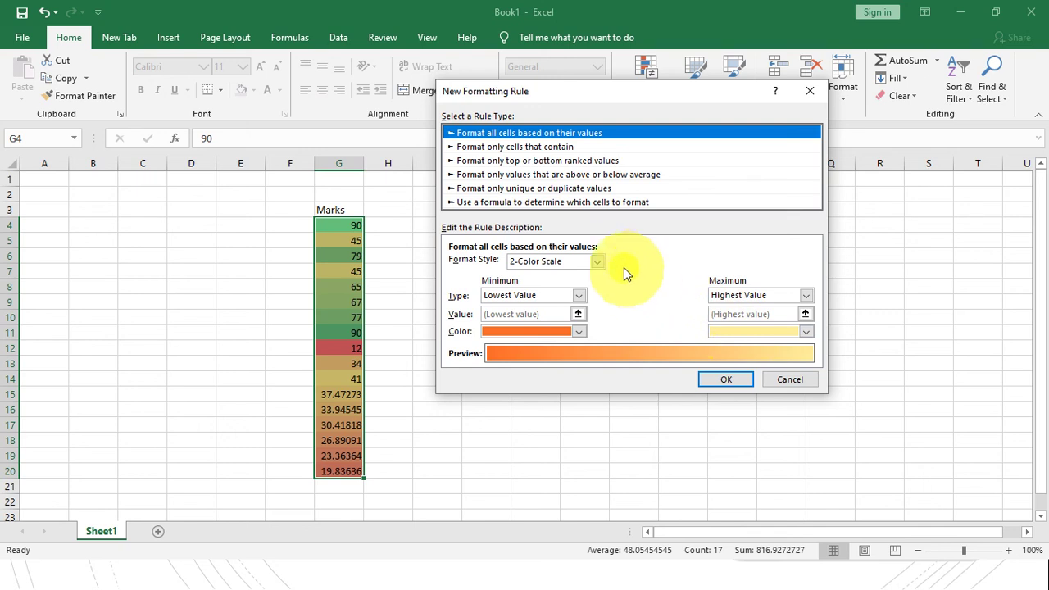
left_click(603, 264)
left_click(596, 282)
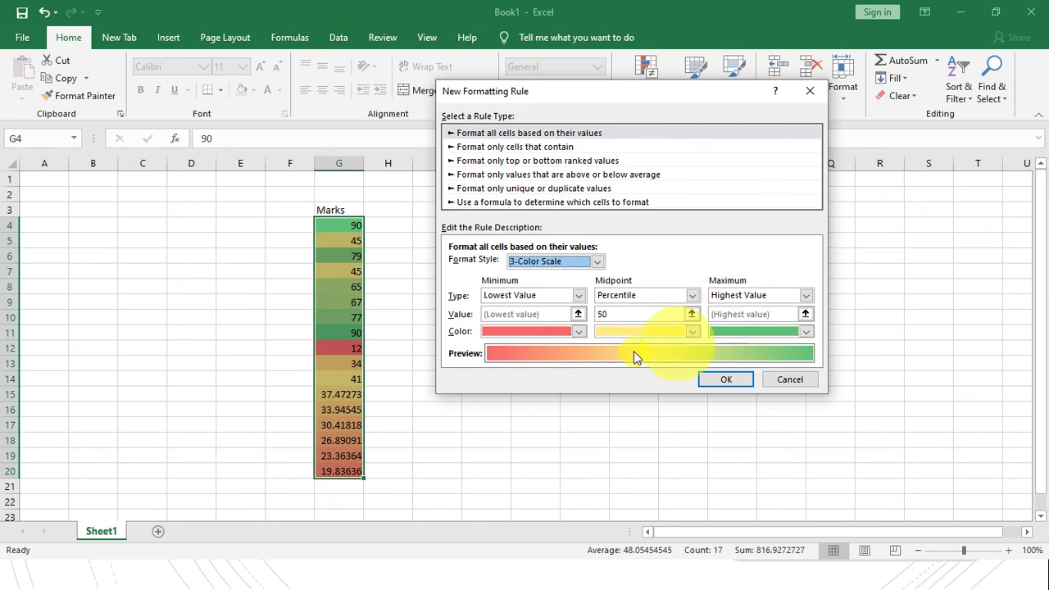
left_click(743, 378)
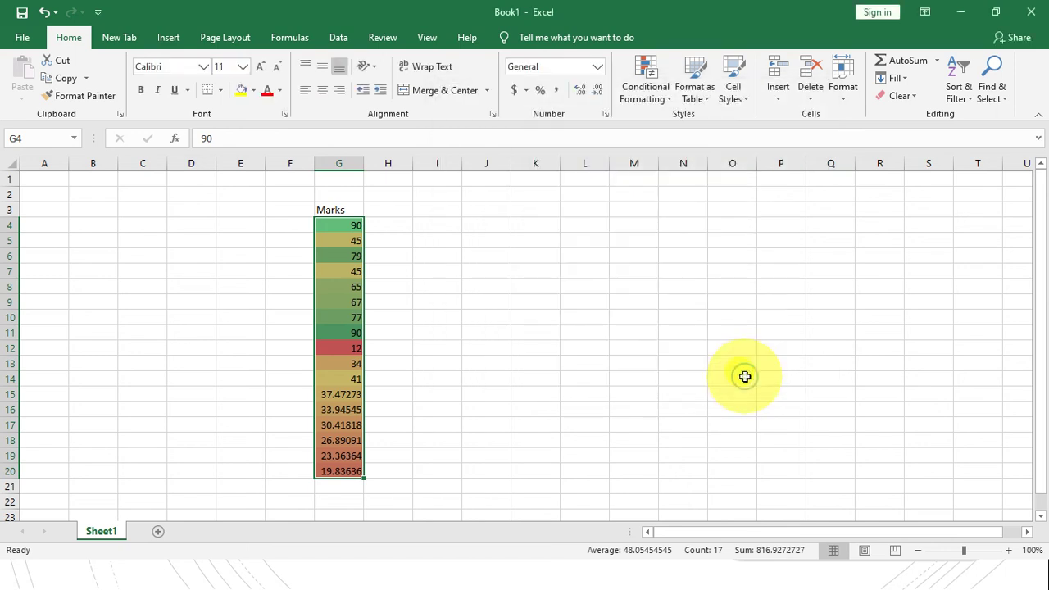
Clear the color scale from the marks in G4:G20 and apply the directional icon set with three colored arrows.
left_click(661, 102)
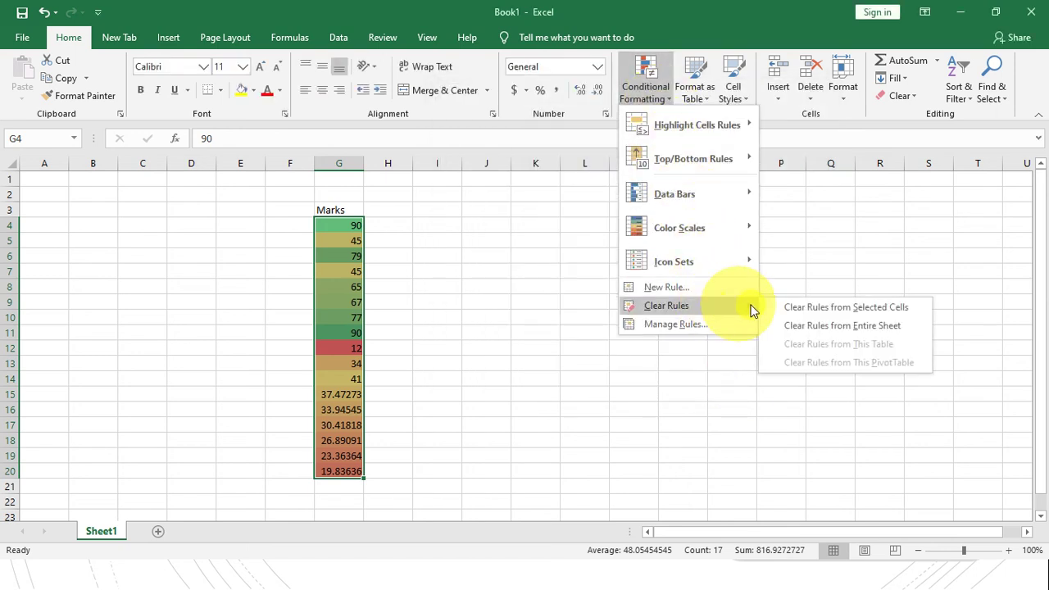
left_click(780, 304)
left_click(669, 94)
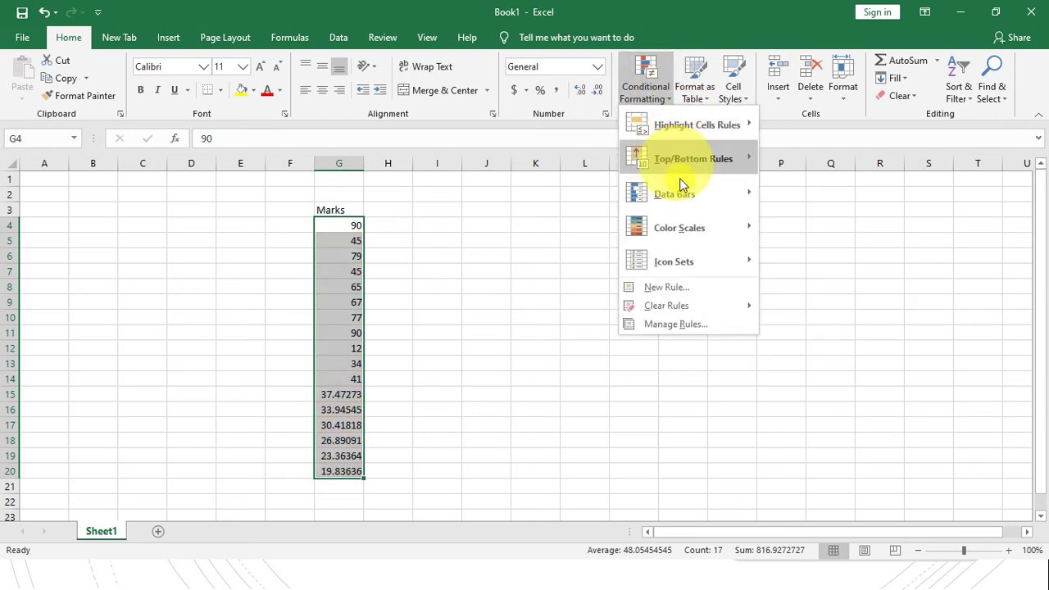
mouse_move(700, 258)
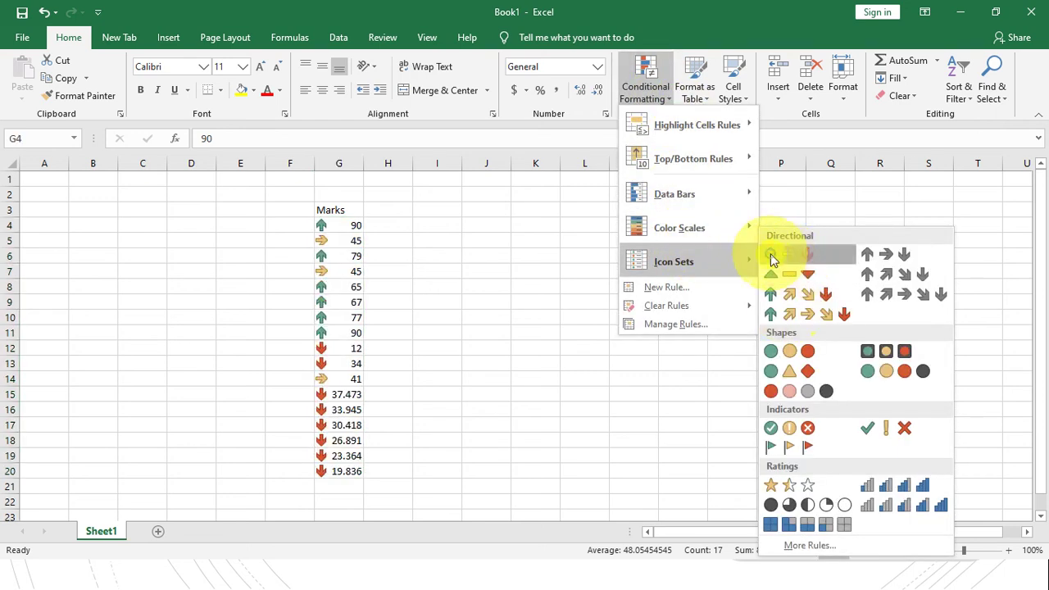
left_click(770, 254)
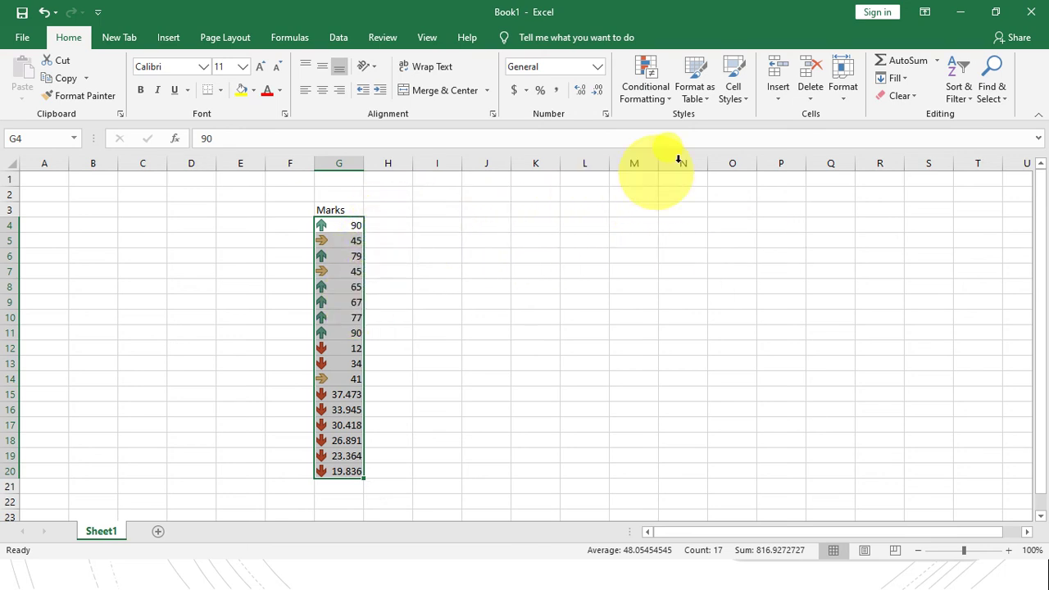
Create a custom icon set rule for G4:G20 that formats all cells based on their values with red, yellow and green circles.
left_click(668, 93)
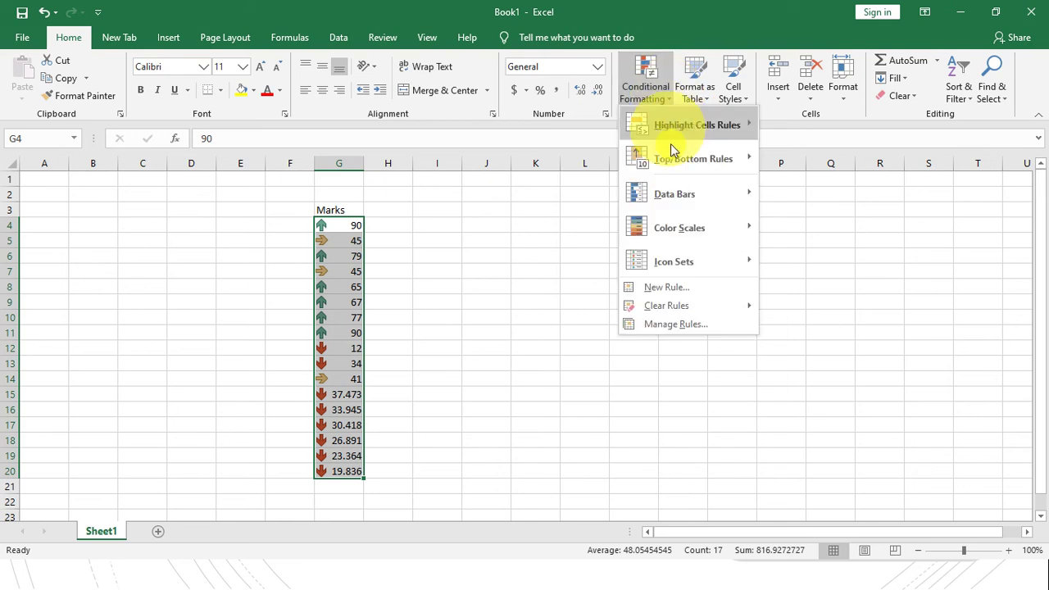
mouse_move(715, 259)
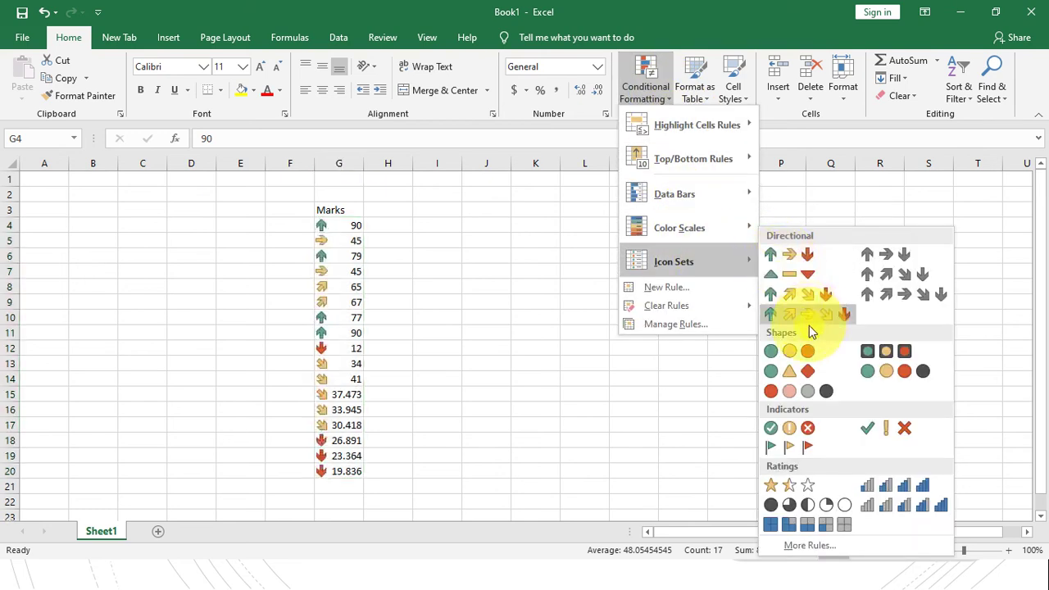
left_click(797, 551)
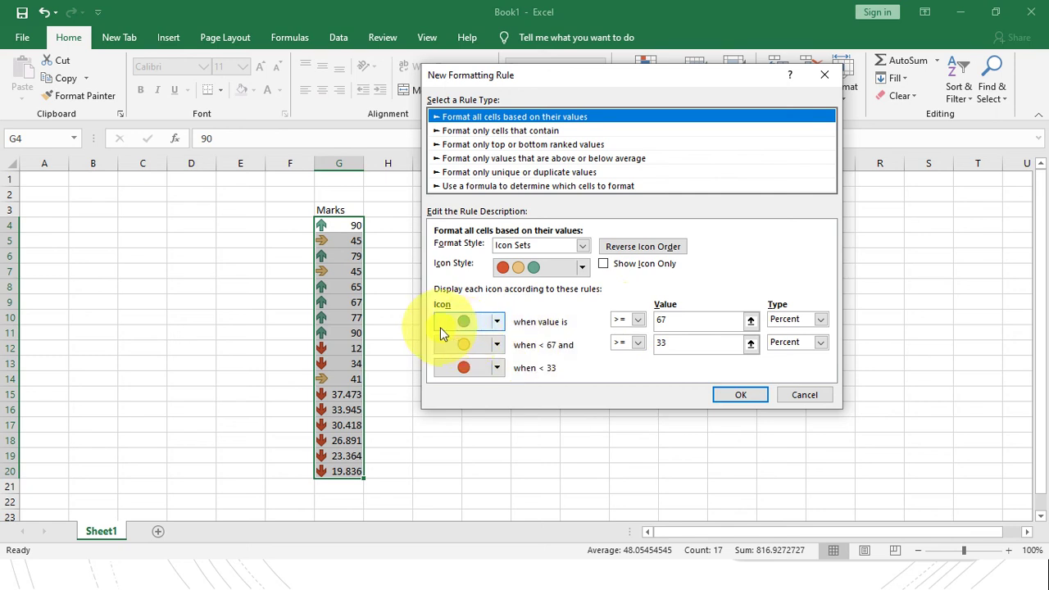
left_click(535, 246)
left_click(536, 247)
left_click(535, 262)
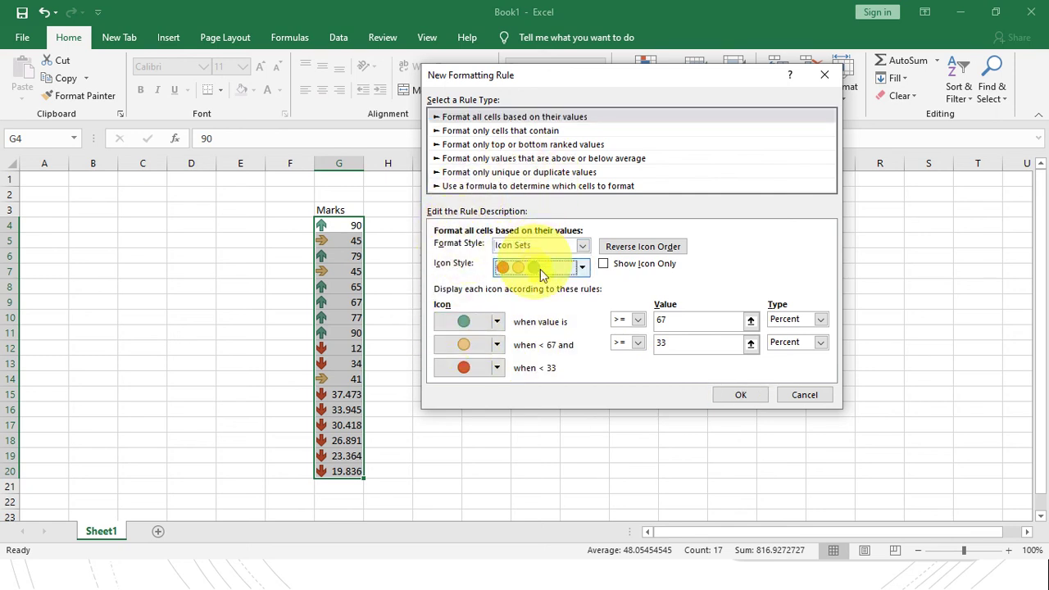
left_click(567, 247)
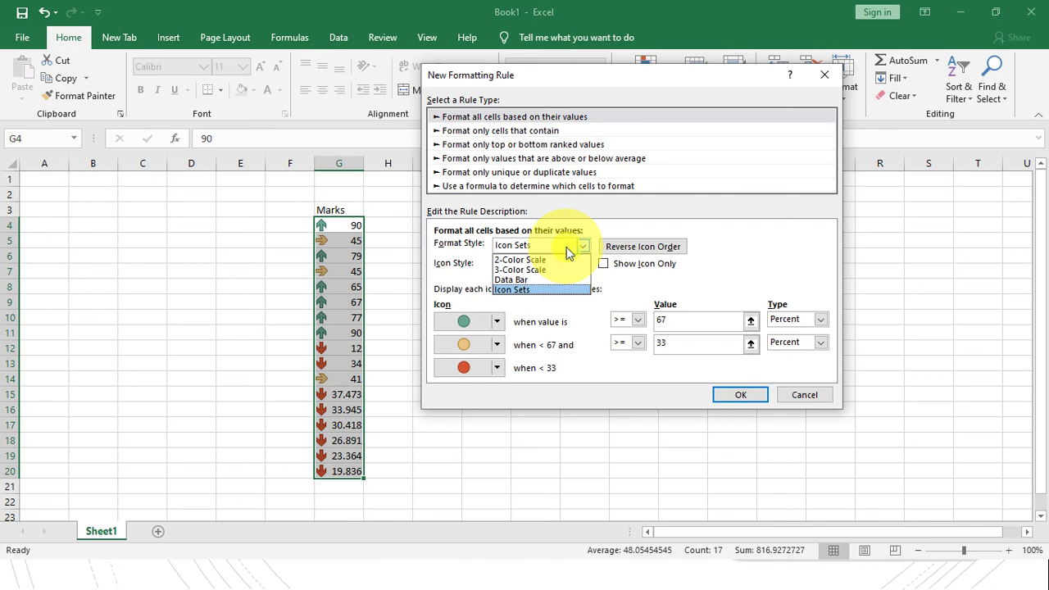
left_click(545, 289)
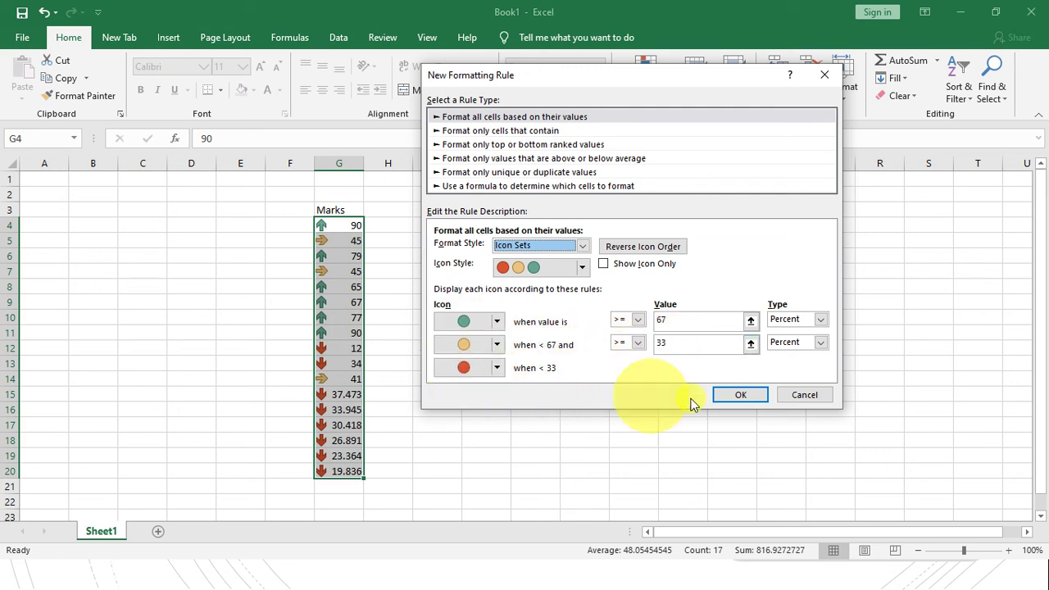
left_click(740, 396)
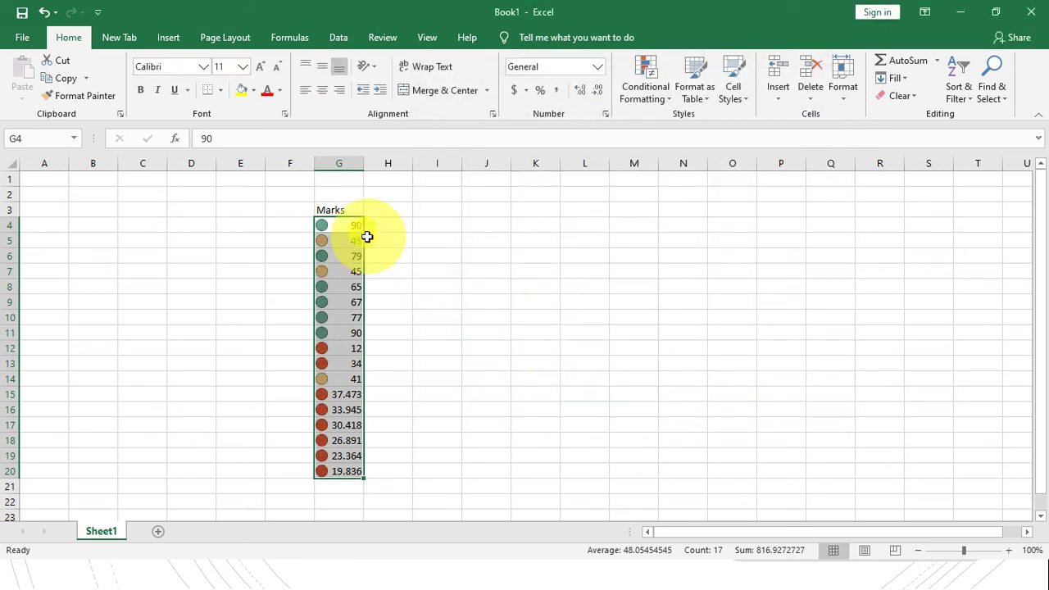
Clear the icon set rules from the marks in G4:G20.
left_click(670, 98)
mouse_move(695, 302)
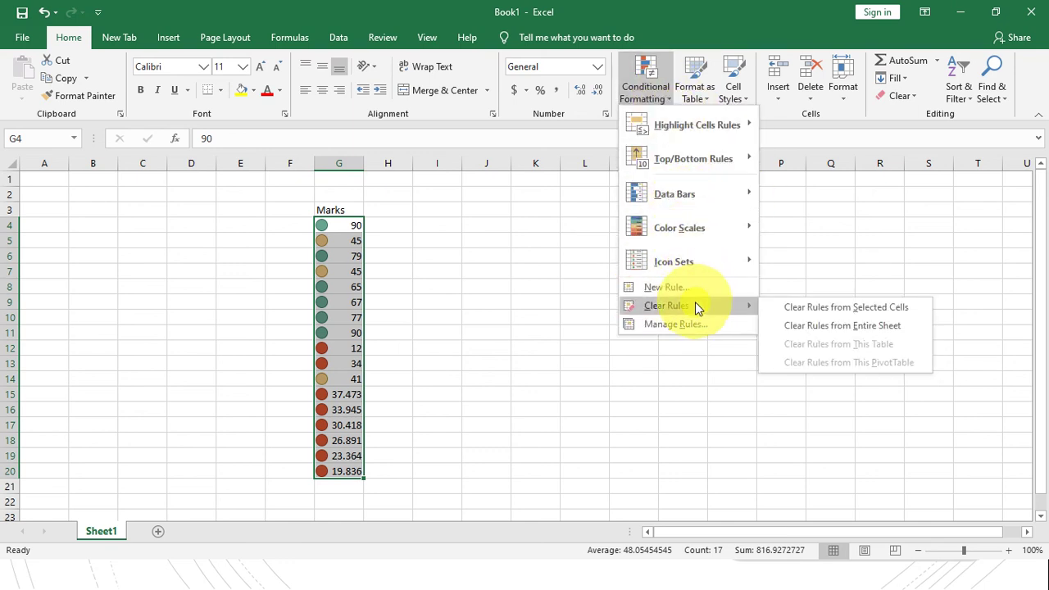
left_click(775, 308)
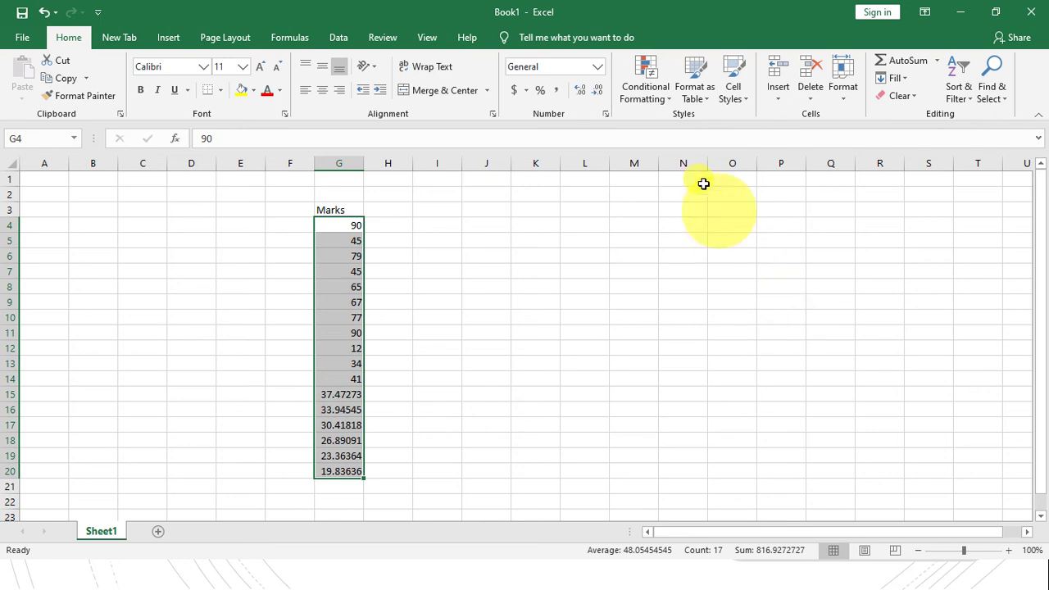
Start a new formatting rule for G4:G20 that uses the formula =ISODD(G4) to determine which cells to format.
left_click(669, 99)
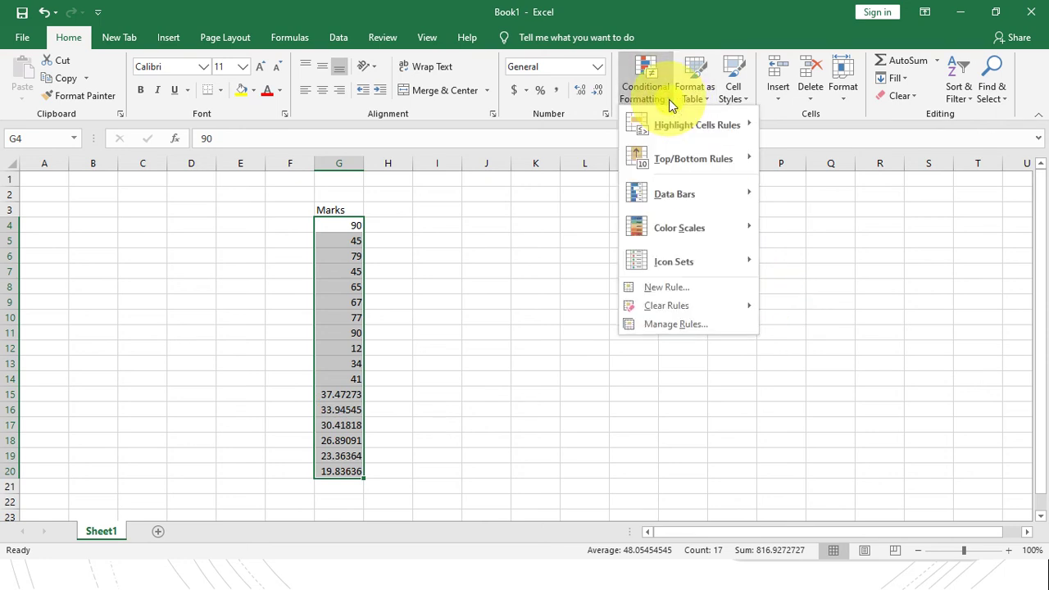
left_click(675, 287)
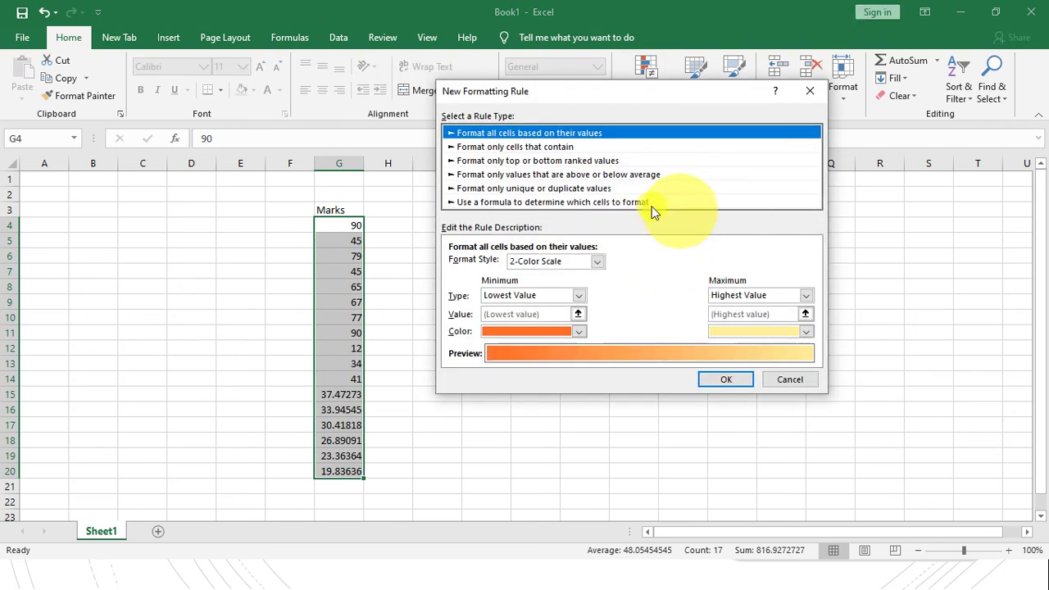
left_click(467, 202)
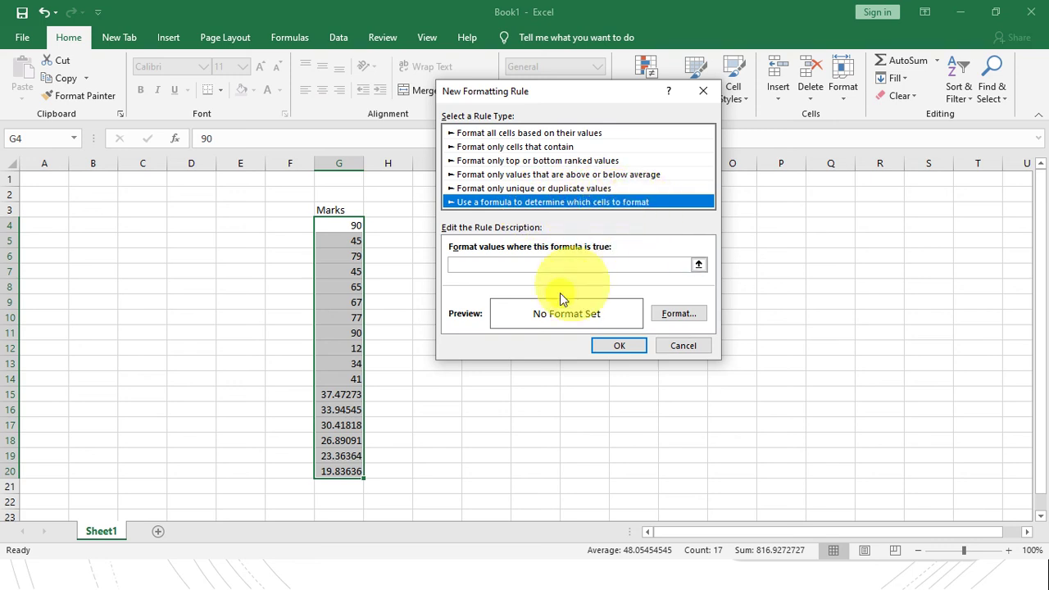
left_click(481, 265)
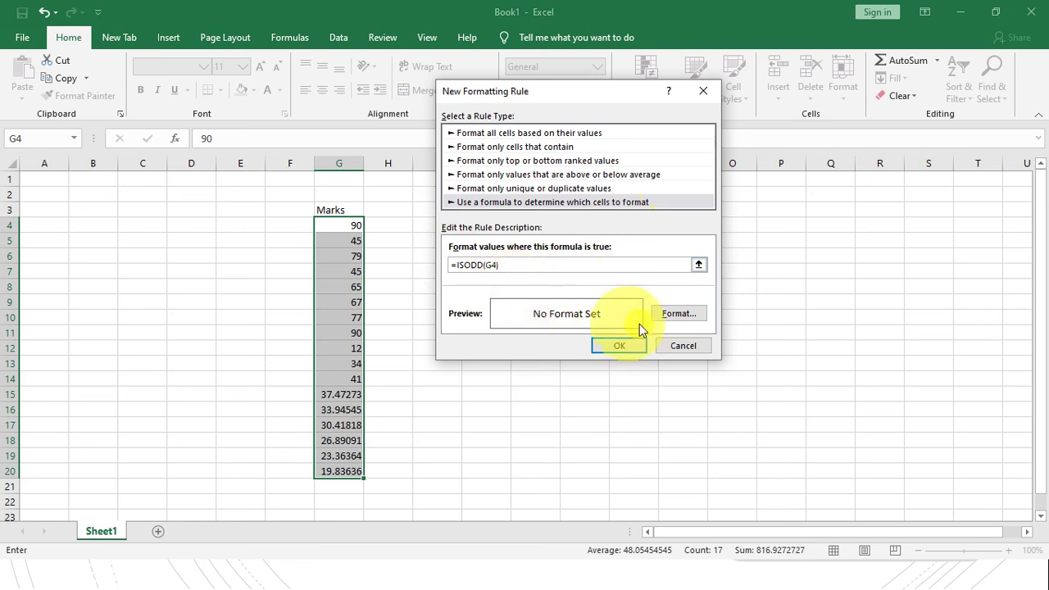
Give the formula rule a yellow background fill and apply it to the marks.
left_click(678, 320)
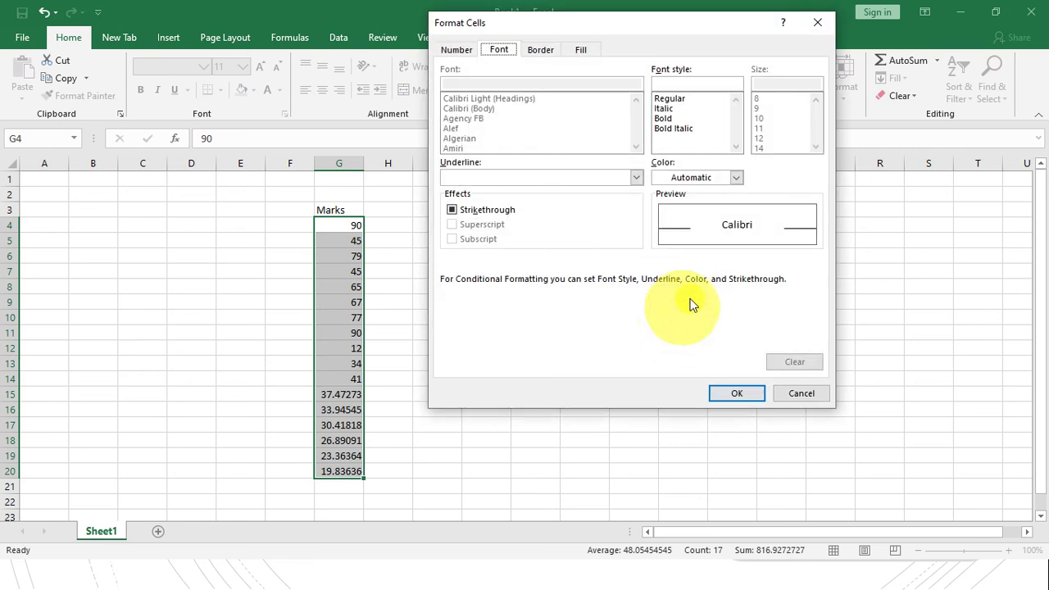
left_click(580, 53)
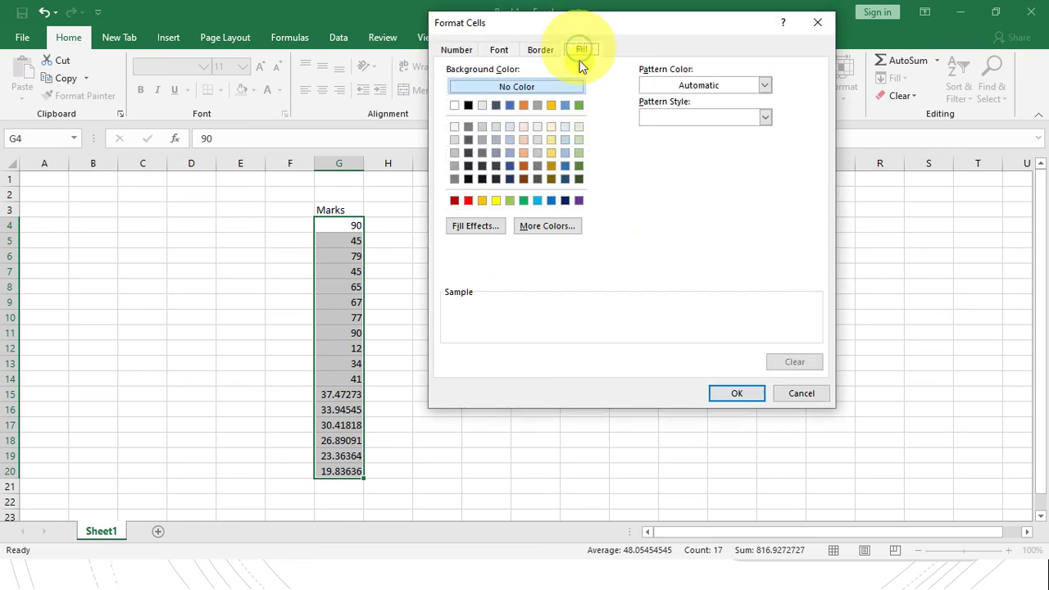
left_click(496, 200)
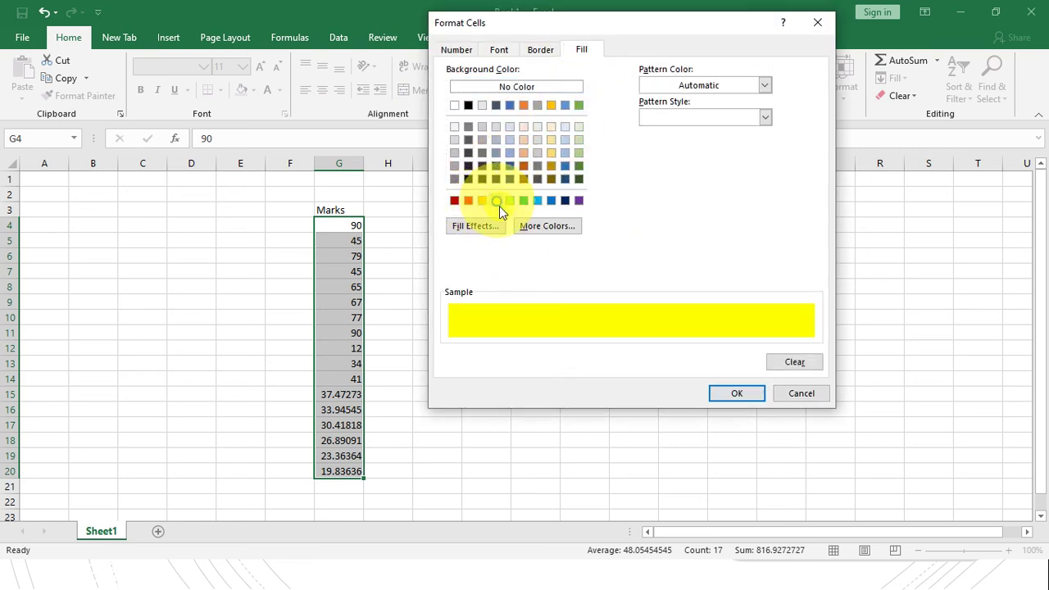
left_click(735, 395)
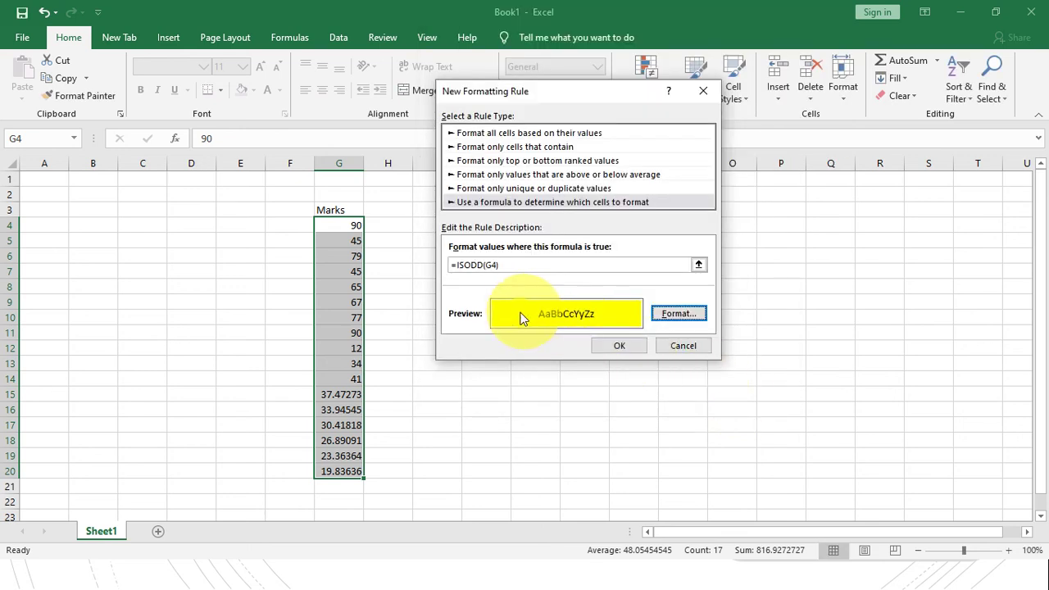
left_click(619, 345)
left_click(465, 306)
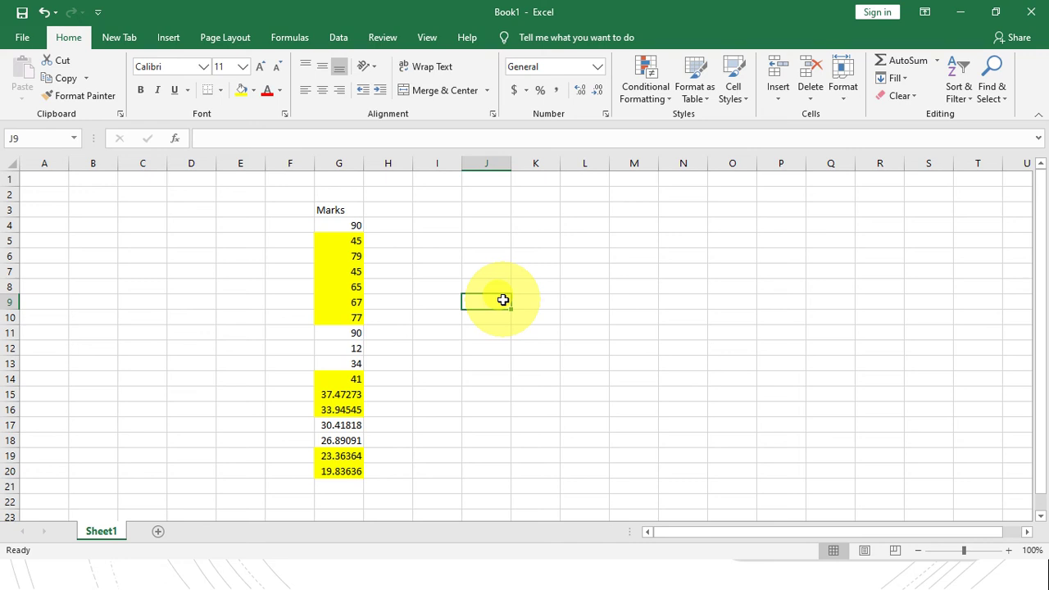
Close the workbook Book1 without saving the changes.
left_click(1031, 11)
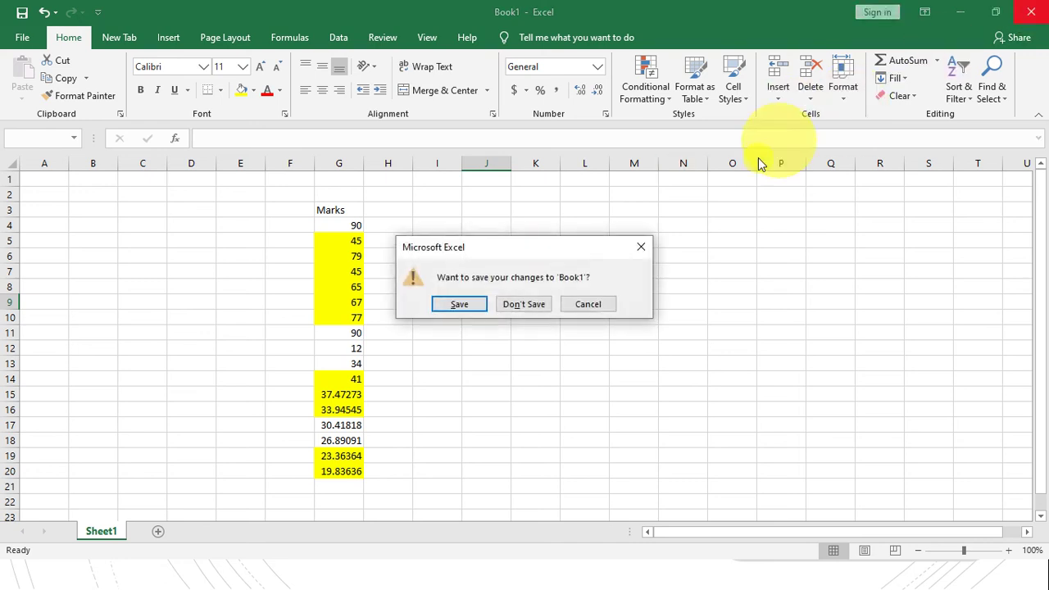
left_click(551, 302)
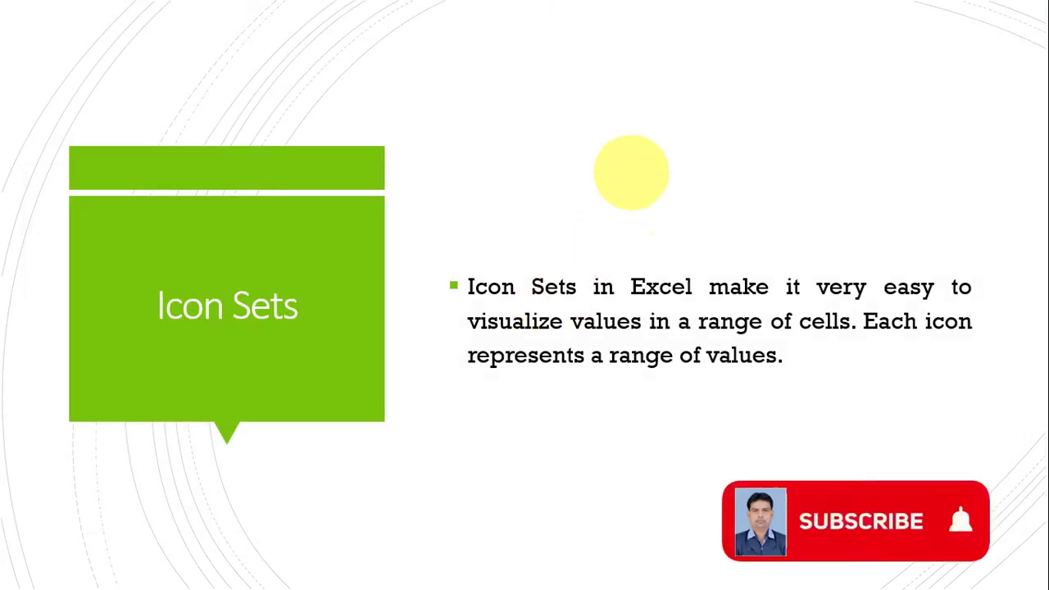